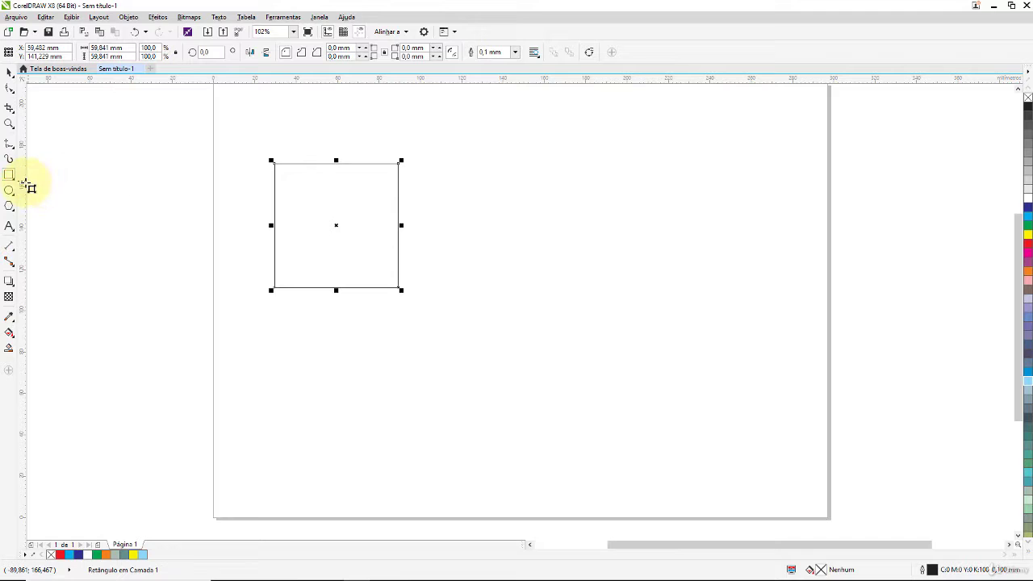
Step: Draw a circle about 77 mm across overlapping the square's lower-right corner and a five-sided polygon about 95 × 90 mm above it
left_click(10, 190)
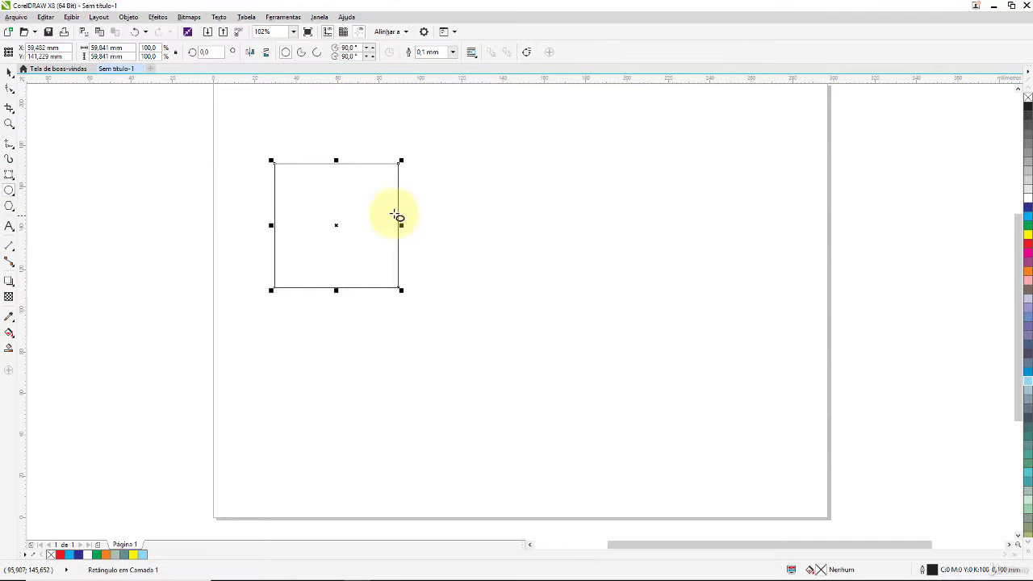
left_click_drag(360, 215, 519, 355)
left_click(7, 208)
left_click_drag(403, 101, 610, 252)
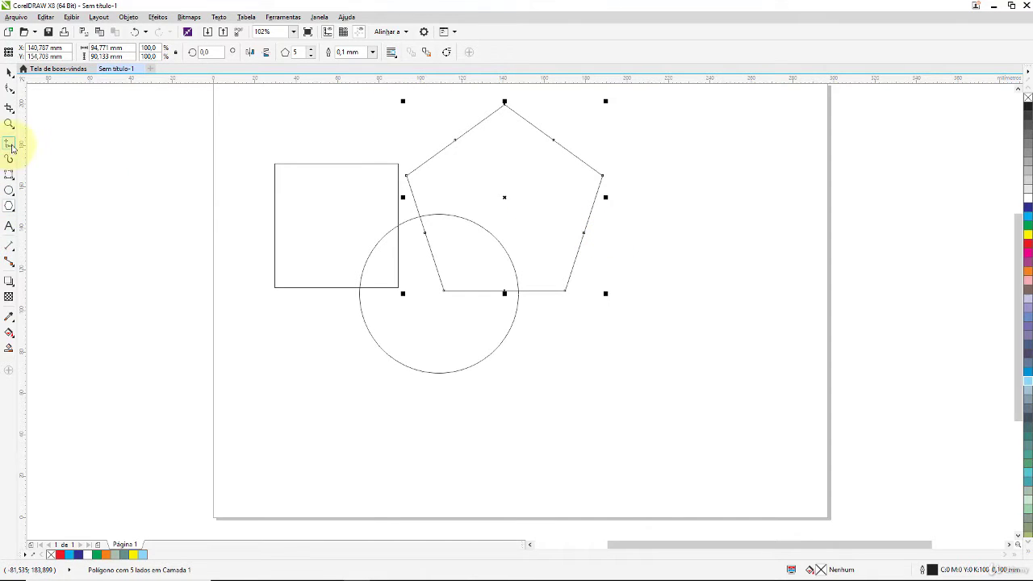
Step: Draw a lightning bolt from the basic shapes, about 61 × 75 mm, over the square
left_click(12, 212)
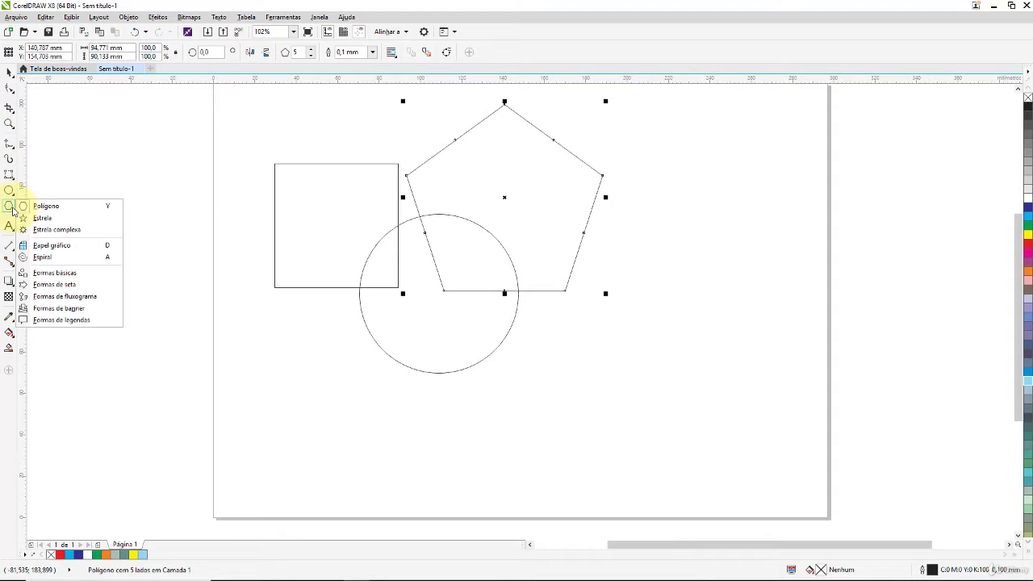
left_click(61, 274)
left_click(287, 54)
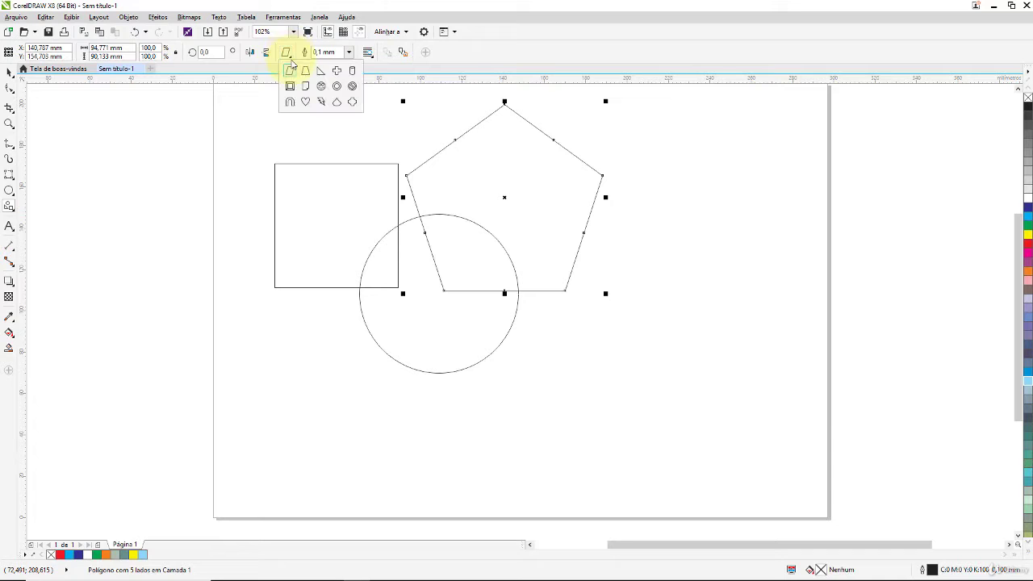
left_click(321, 103)
left_click_drag(277, 117, 403, 273)
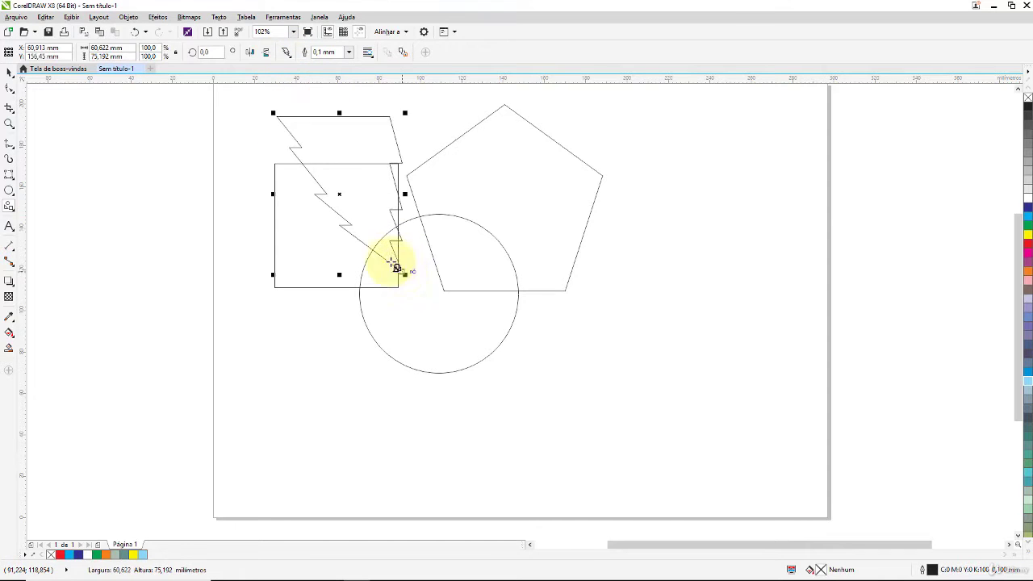
Step: Fill the lightning bolt with yellow, the pentagon with dark blue, the square with red and the circle with orange
left_click(1028, 234)
left_click(530, 189)
left_click(1028, 207)
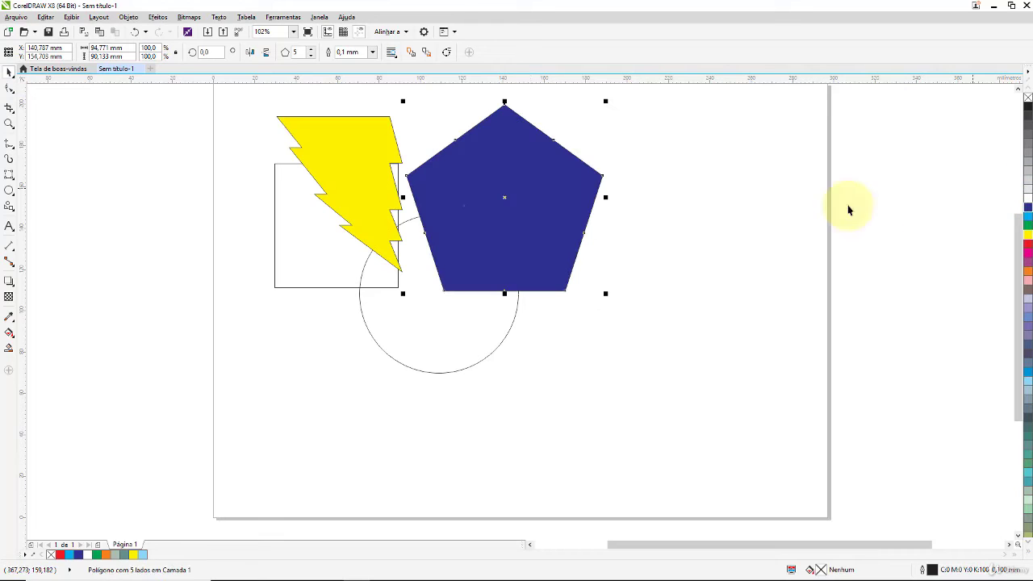
left_click(318, 256)
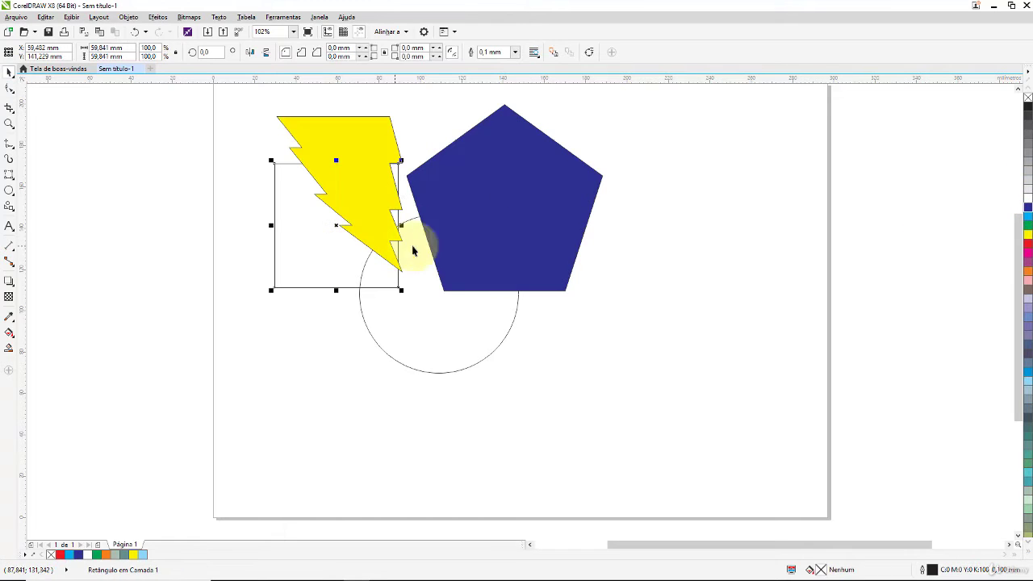
left_click(1028, 245)
left_click(484, 332)
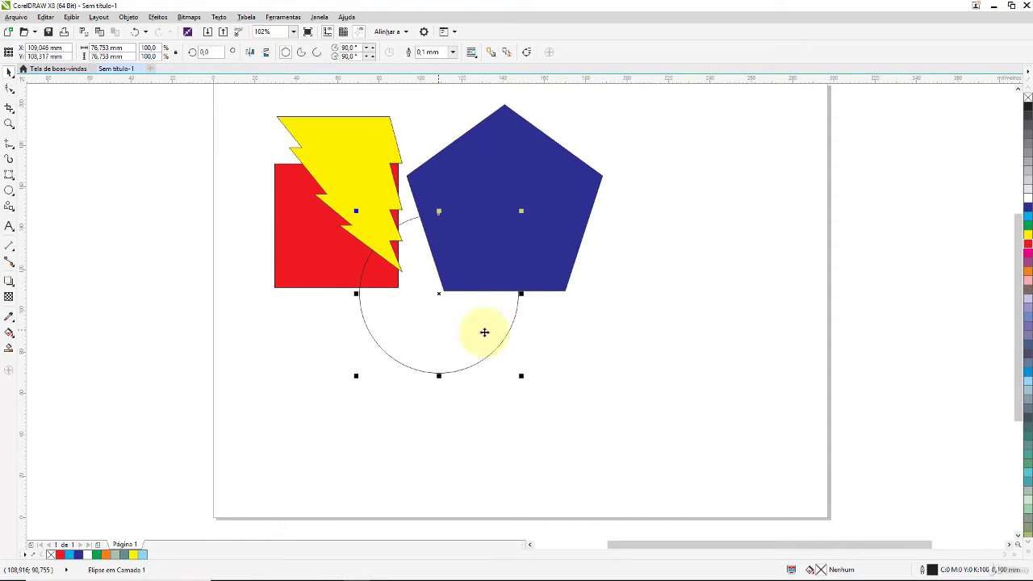
left_click(1028, 272)
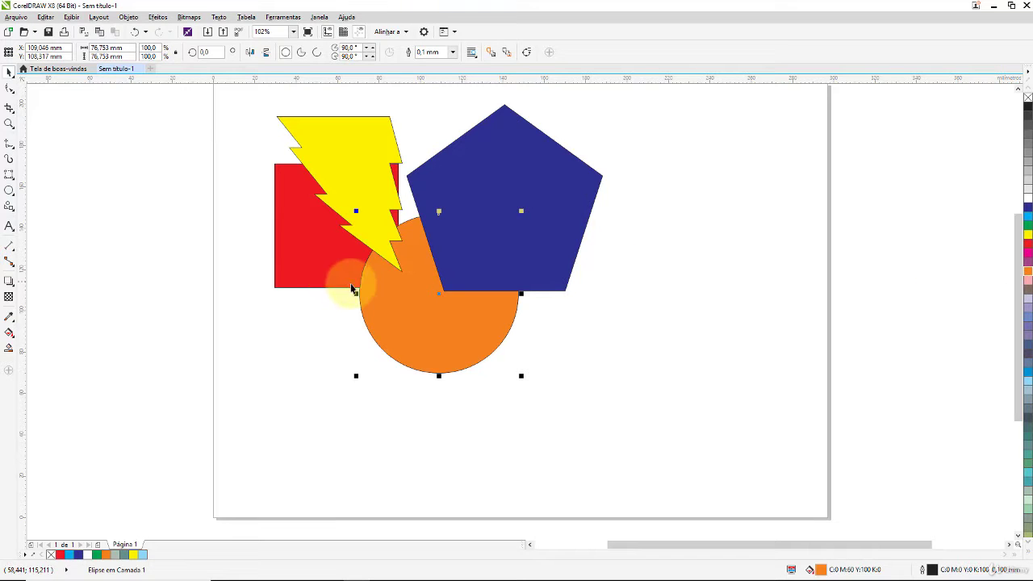
Step: Move the circle and pentagon closer to the red square, and place the lightning bolt over the pentagon
left_click_drag(427, 311, 404, 294)
left_click_drag(553, 217, 540, 217)
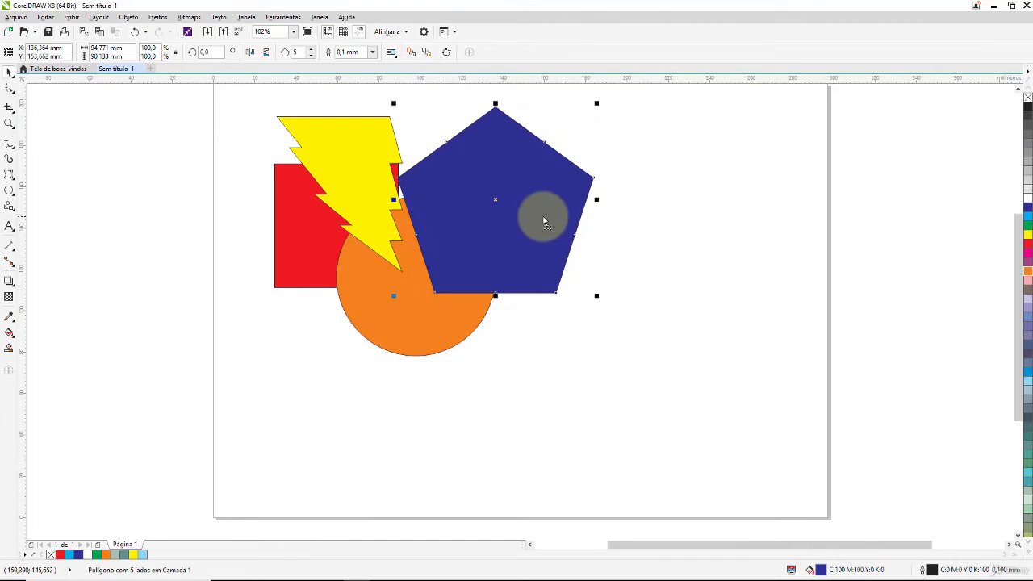
left_click_drag(370, 142, 511, 141)
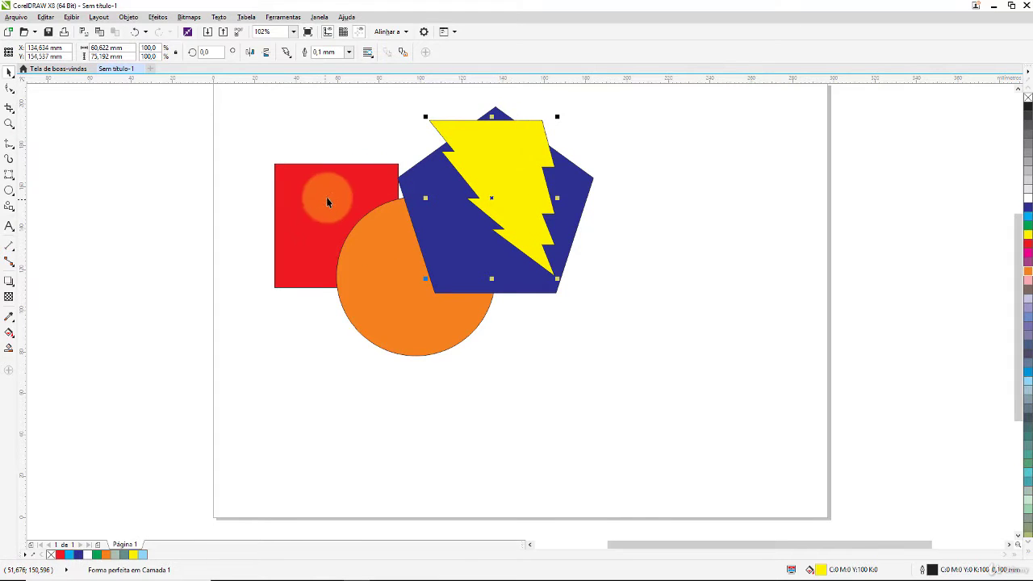
Step: Move the blue pentagon over the red square's upper right and the yellow lightning bolt over its lower left
left_click(394, 284)
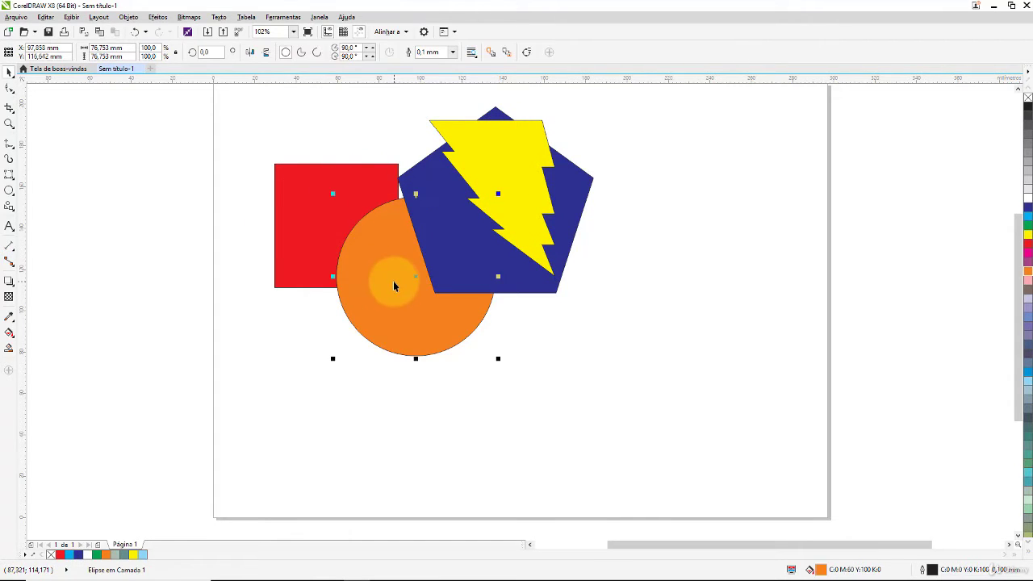
left_click(564, 212)
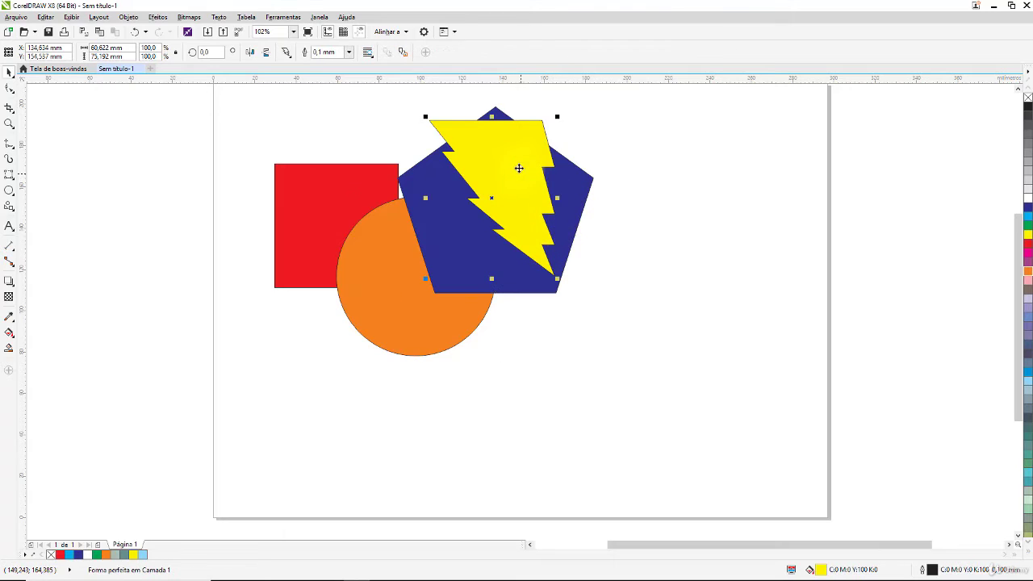
left_click_drag(518, 164, 524, 170)
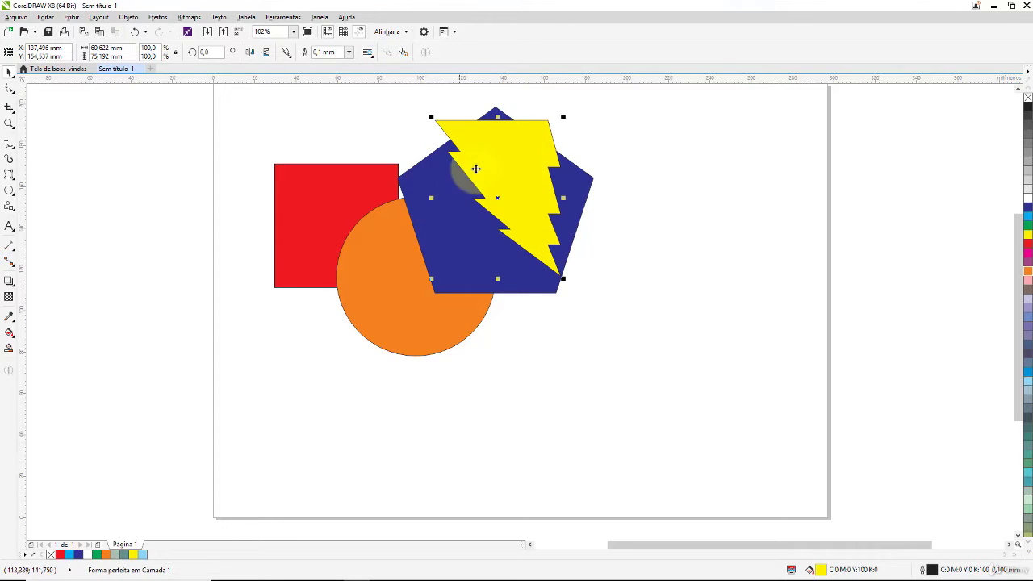
left_click_drag(443, 224, 339, 180)
left_click_drag(525, 185, 298, 254)
Step: Bring the red square to the front of the page
left_click(300, 182)
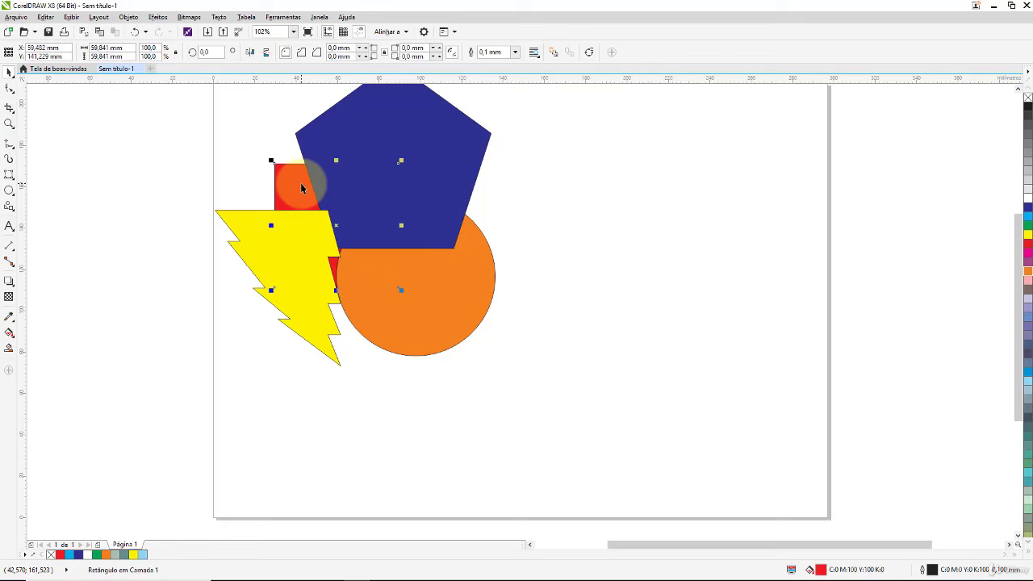
left_click(292, 184)
right_click(296, 185)
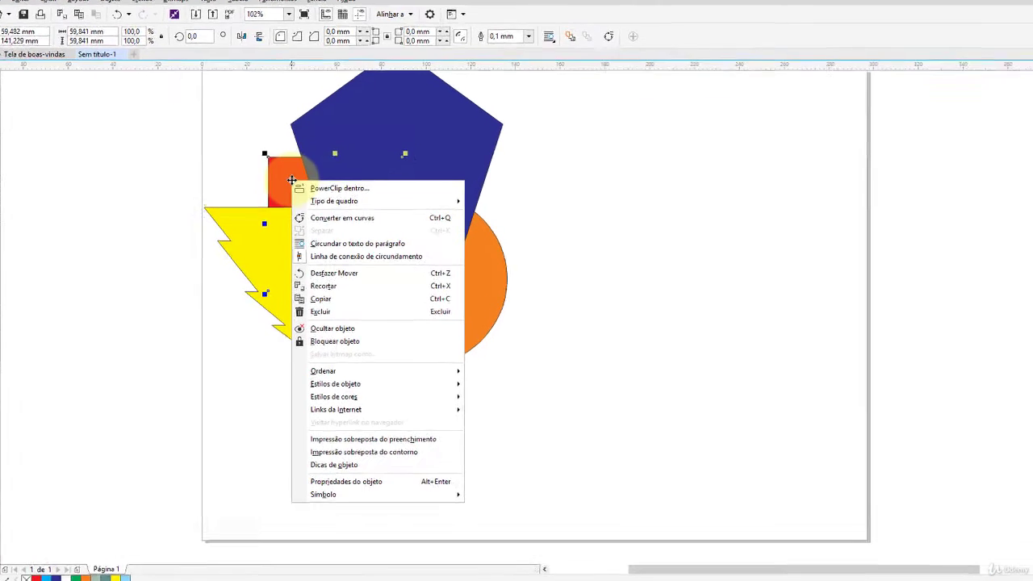
mouse_move(356, 406)
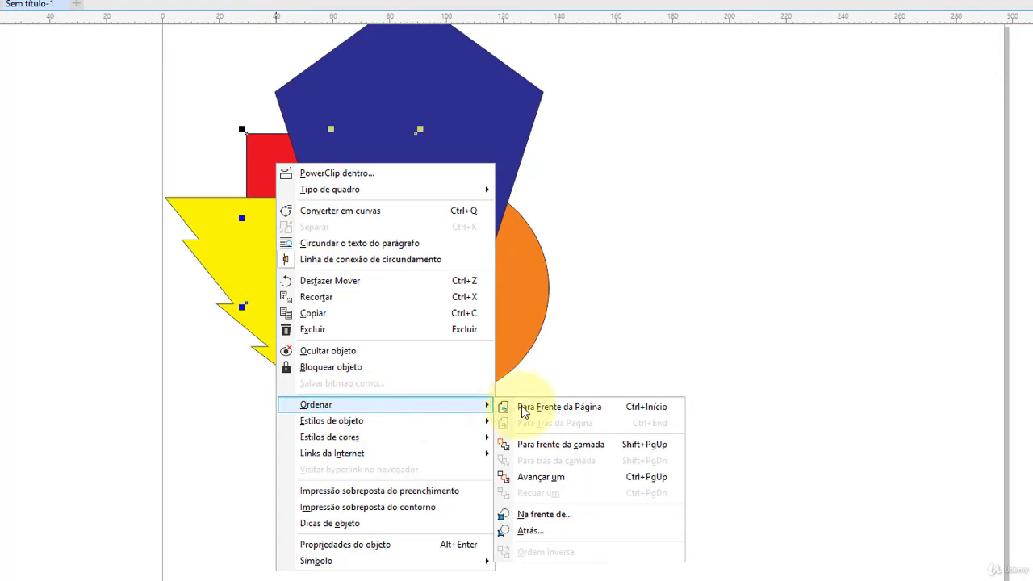
left_click(657, 411)
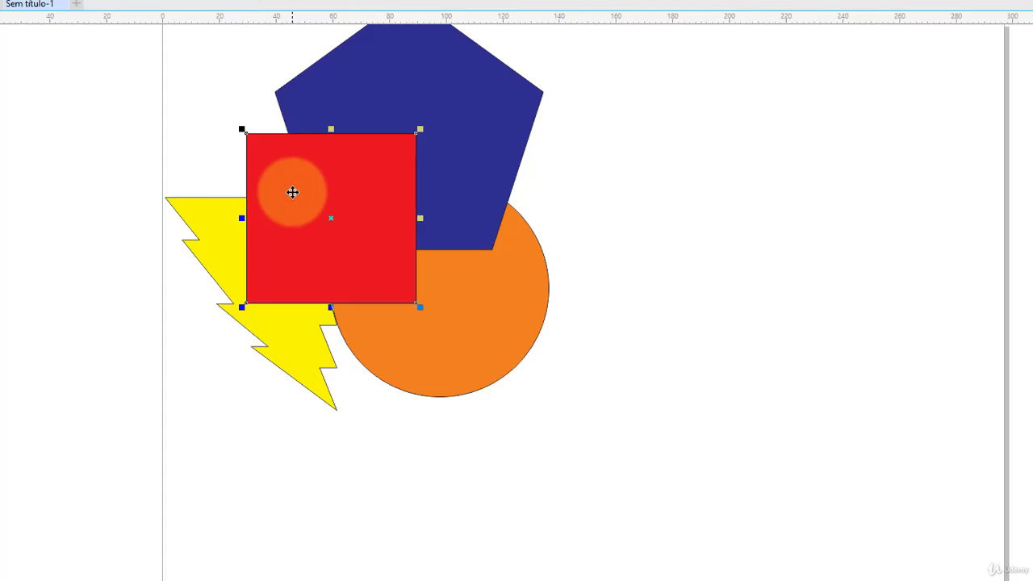
Step: Move the orange circle forward one level, in front of the blue pentagon
left_click(288, 375)
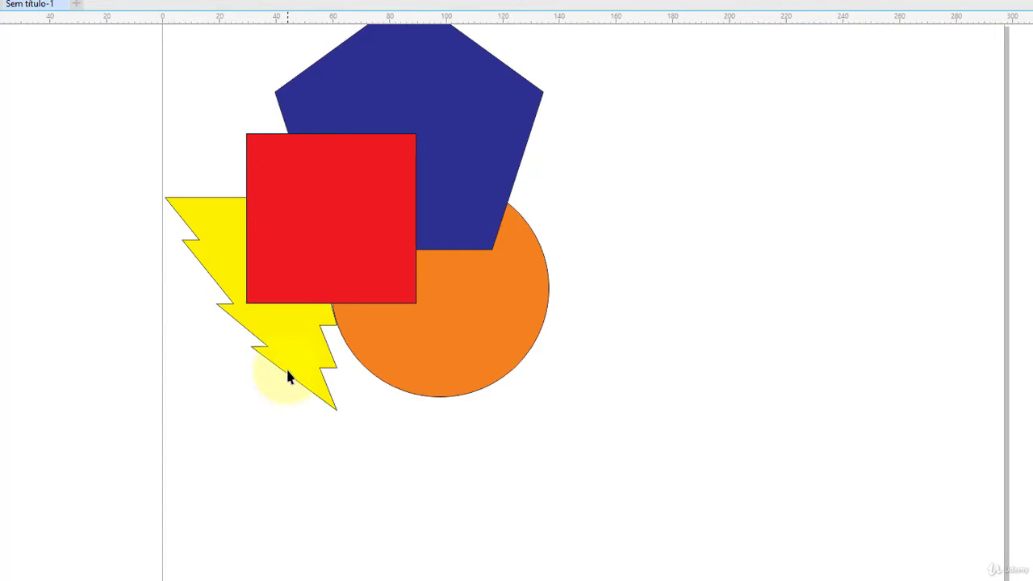
left_click(505, 314)
right_click(517, 295)
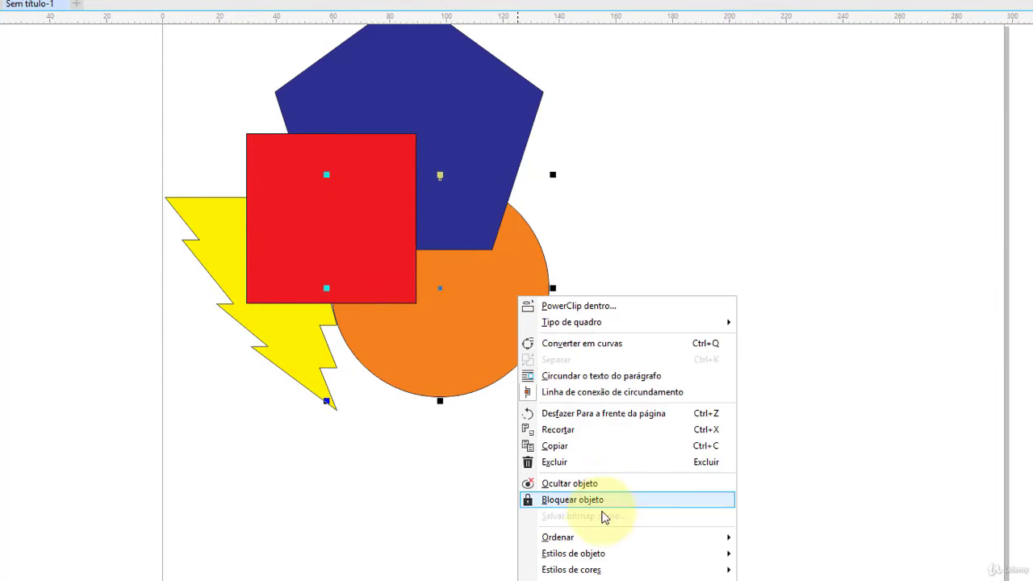
mouse_move(621, 538)
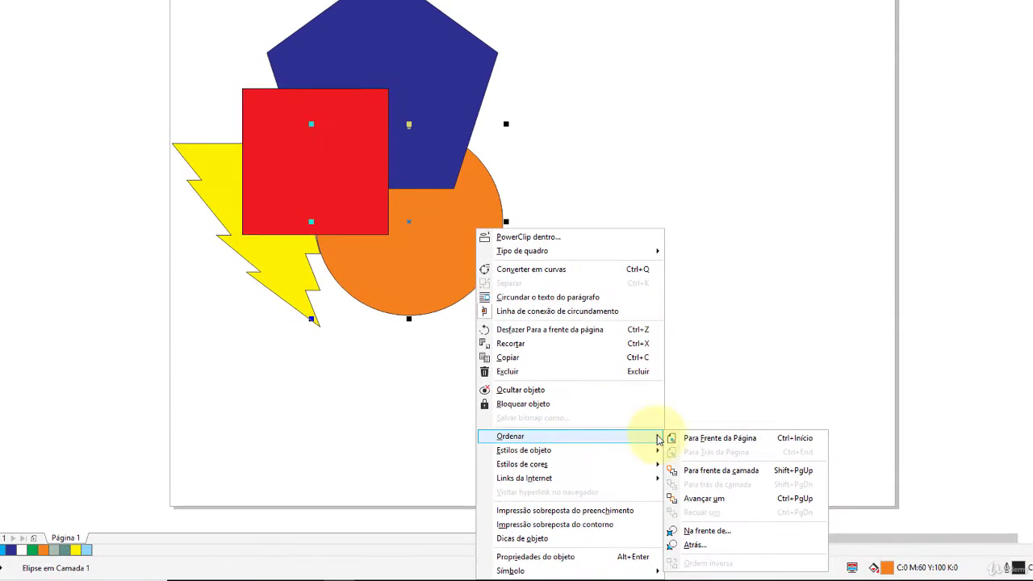
left_click(740, 499)
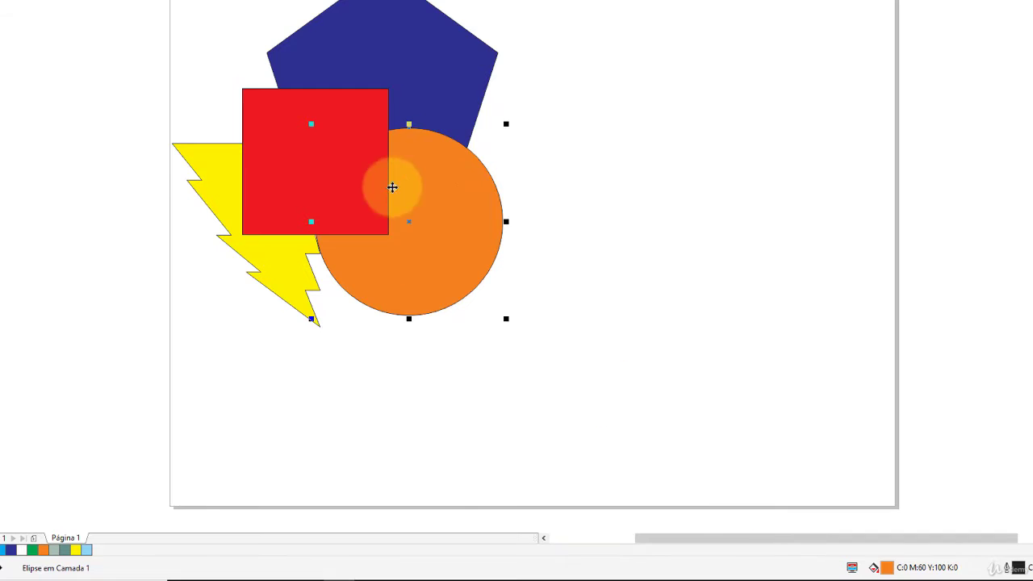
Step: Move the orange circle forward two more levels, one at a time, to place it in front of the red square
right_click(430, 182)
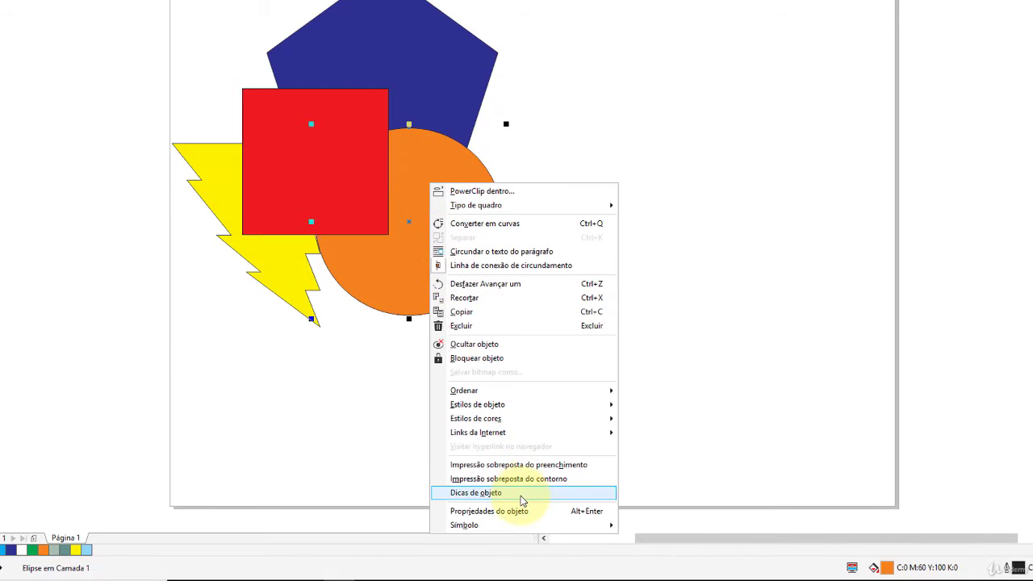
mouse_move(550, 391)
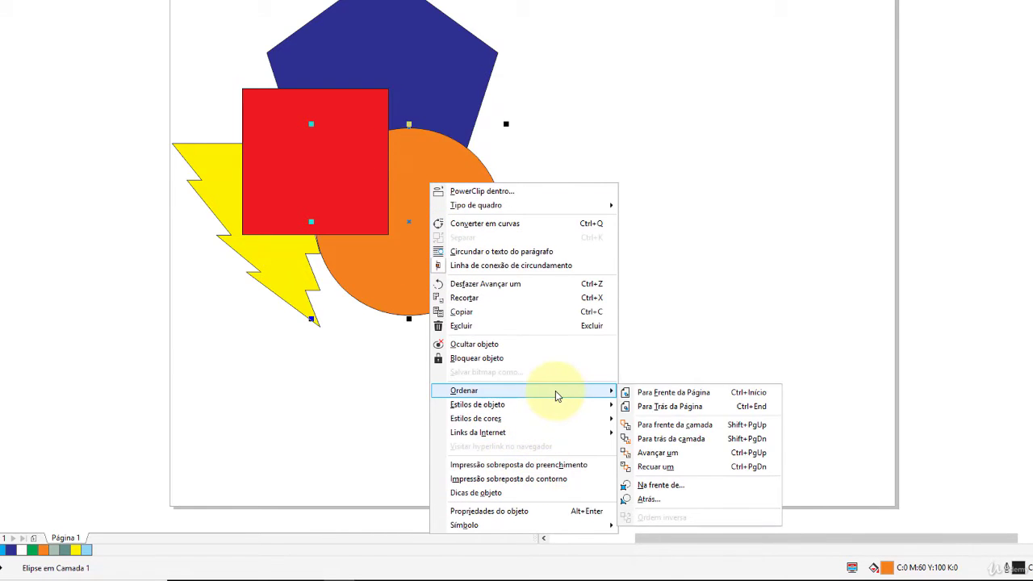
left_click(713, 454)
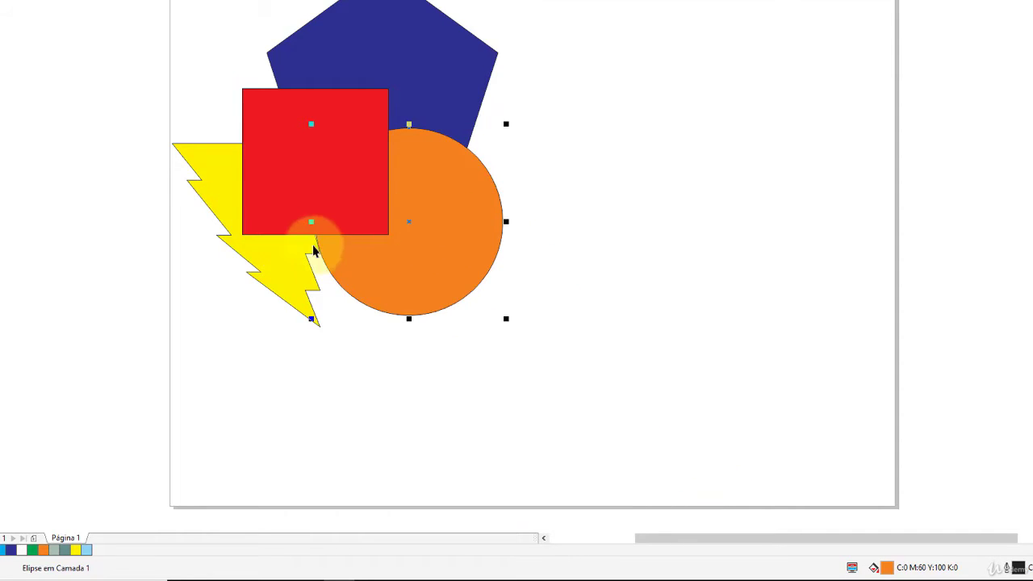
right_click(455, 229)
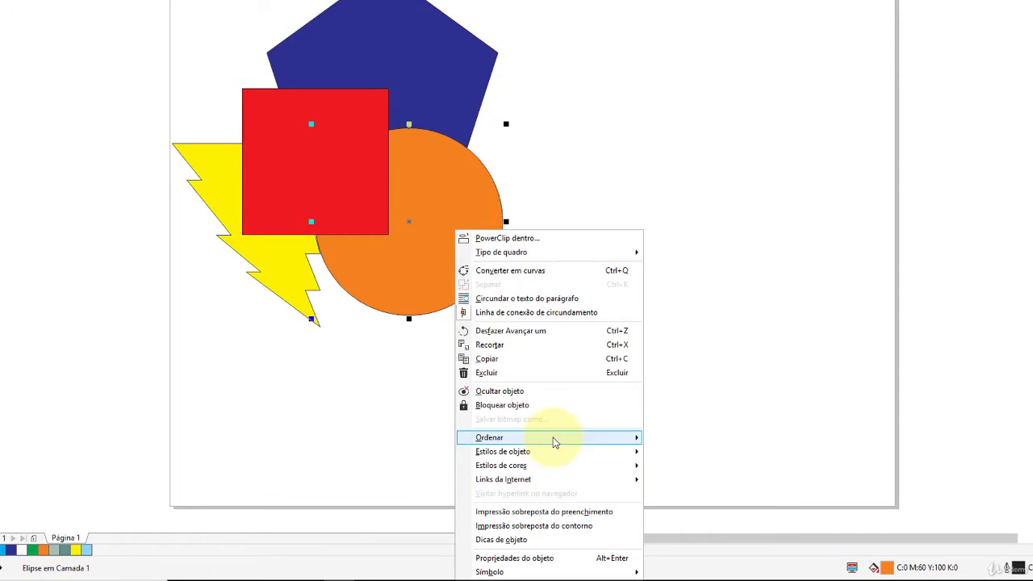
mouse_move(551, 438)
left_click(708, 500)
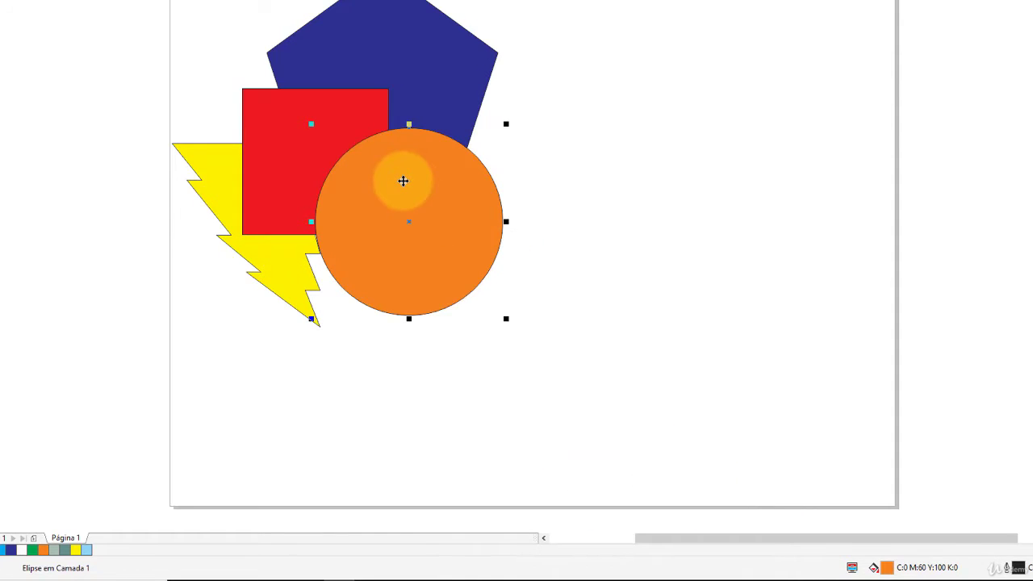
Step: Send the red square back one level, behind the yellow lightning bolt
left_click(280, 145)
right_click(279, 135)
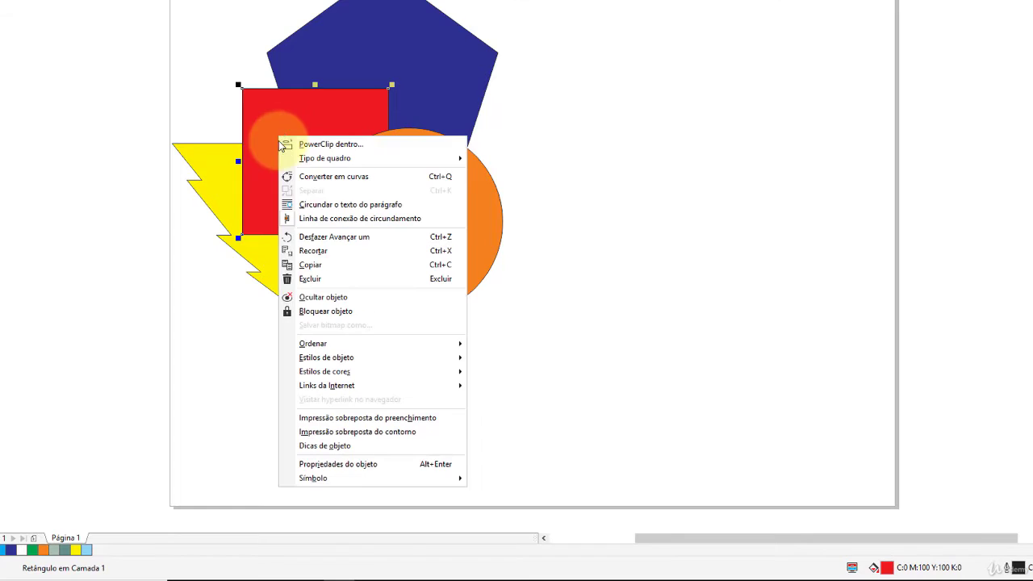
mouse_move(365, 344)
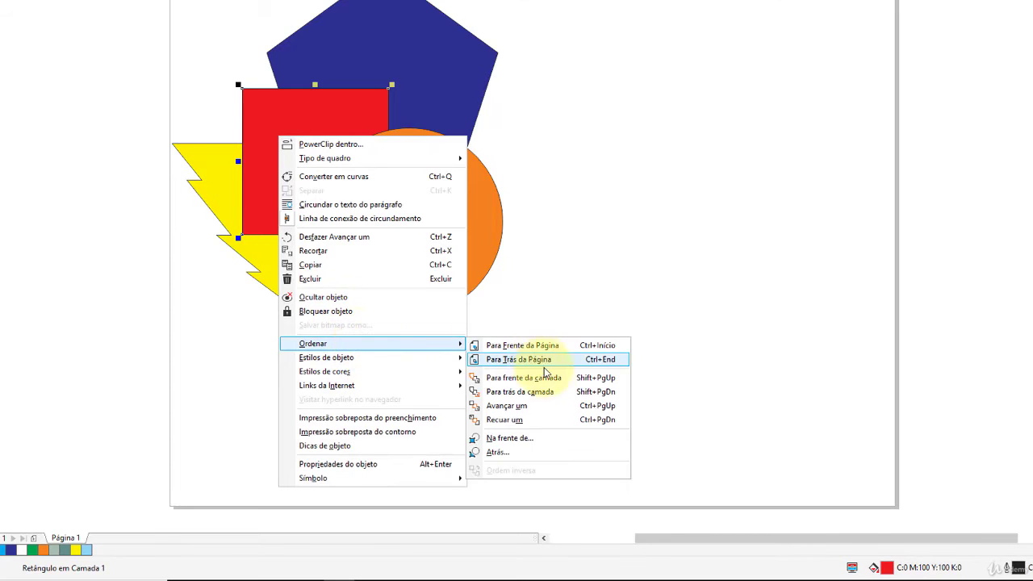
left_click(553, 421)
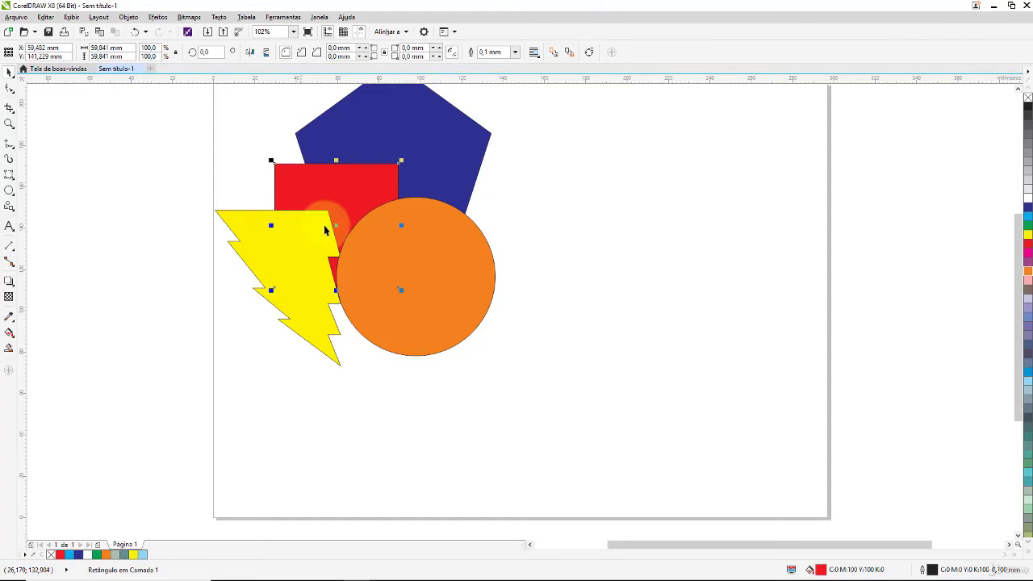
Step: Review the ordering commands available for the red square, leaving the stacking order as it is, and clear the selection
right_click(356, 187)
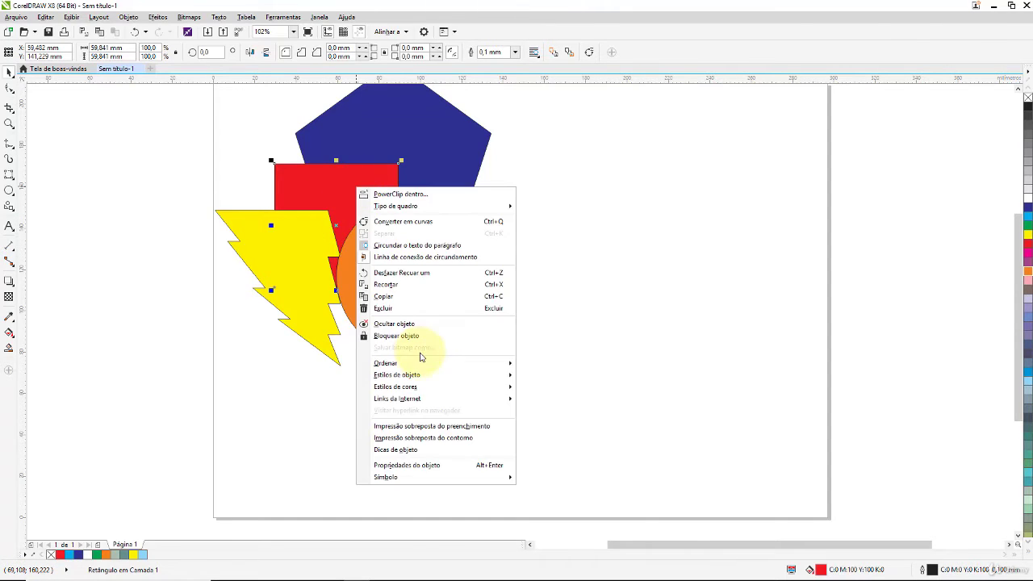
mouse_move(425, 362)
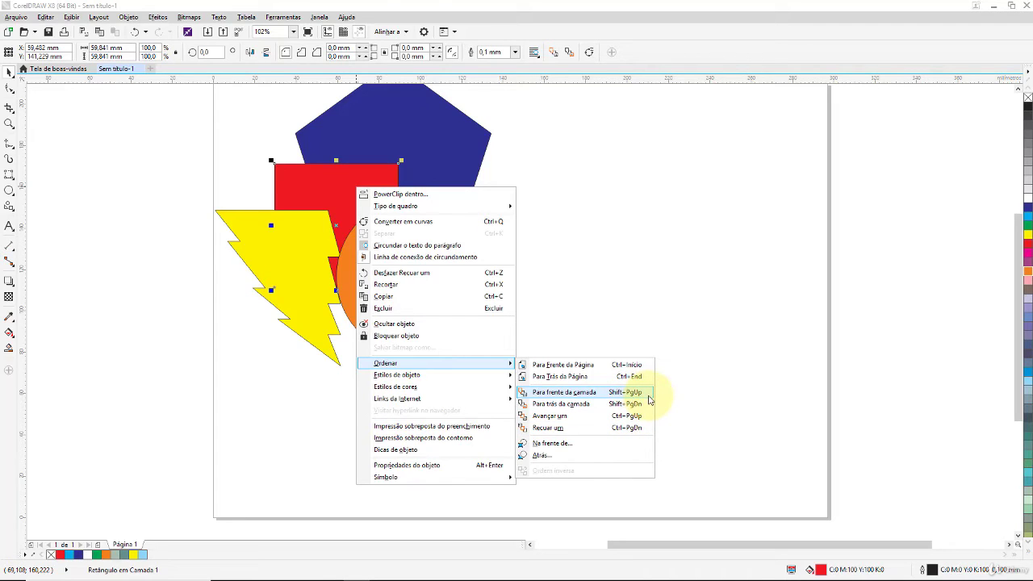
left_click(645, 409)
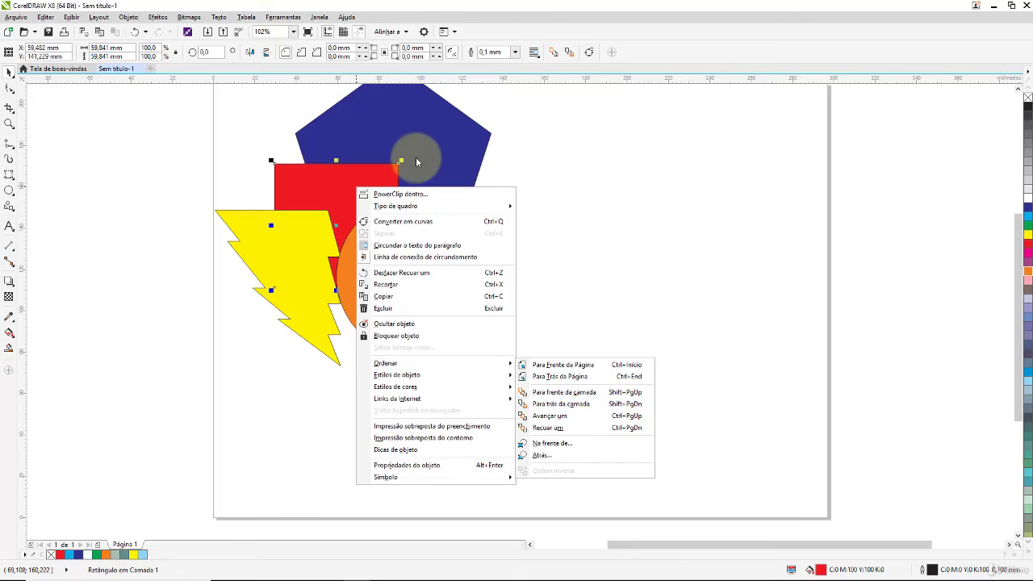
left_click(427, 158)
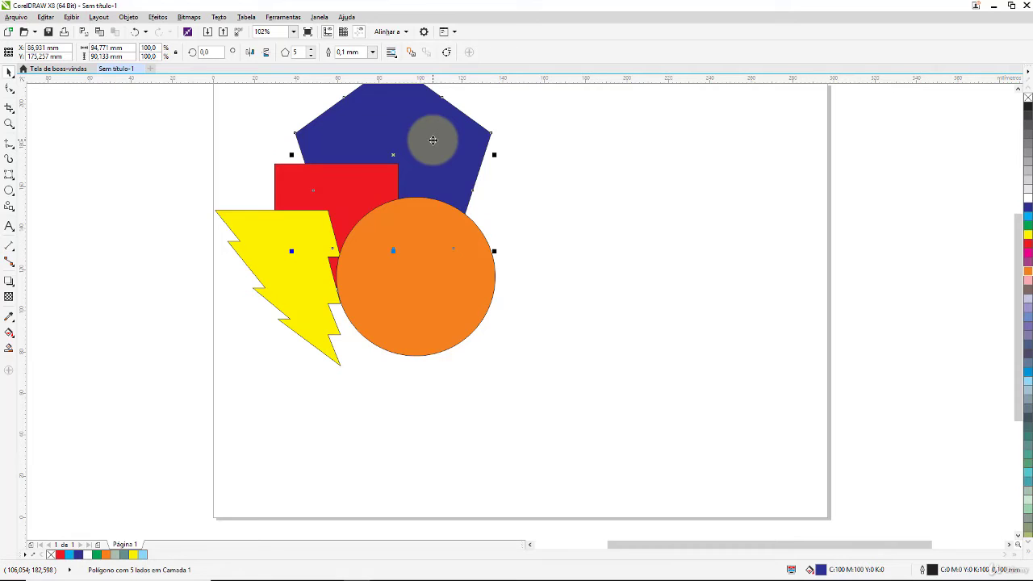
left_click(843, 313)
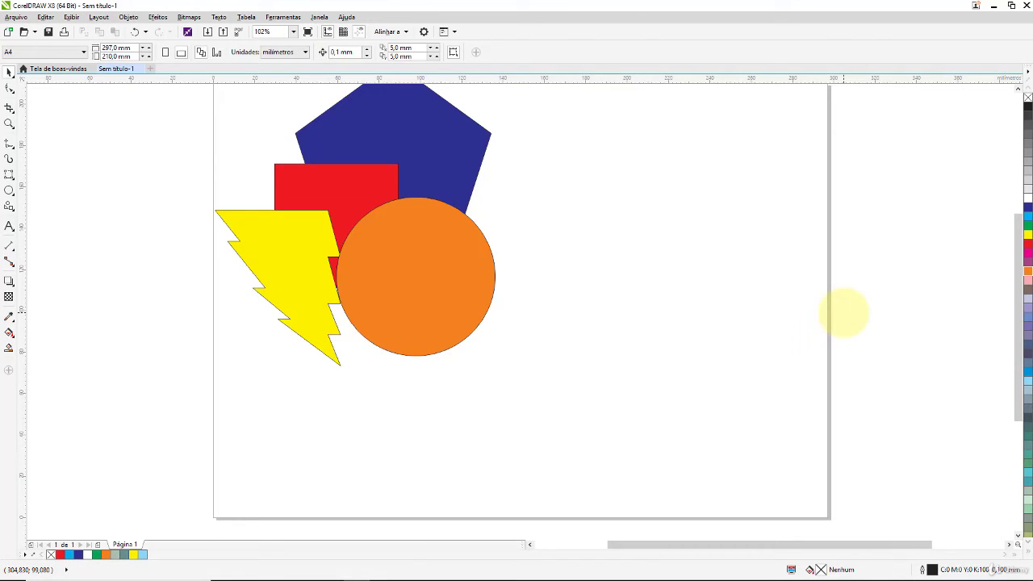
left_click_drag(823, 293, 834, 334)
left_click_drag(785, 307, 806, 339)
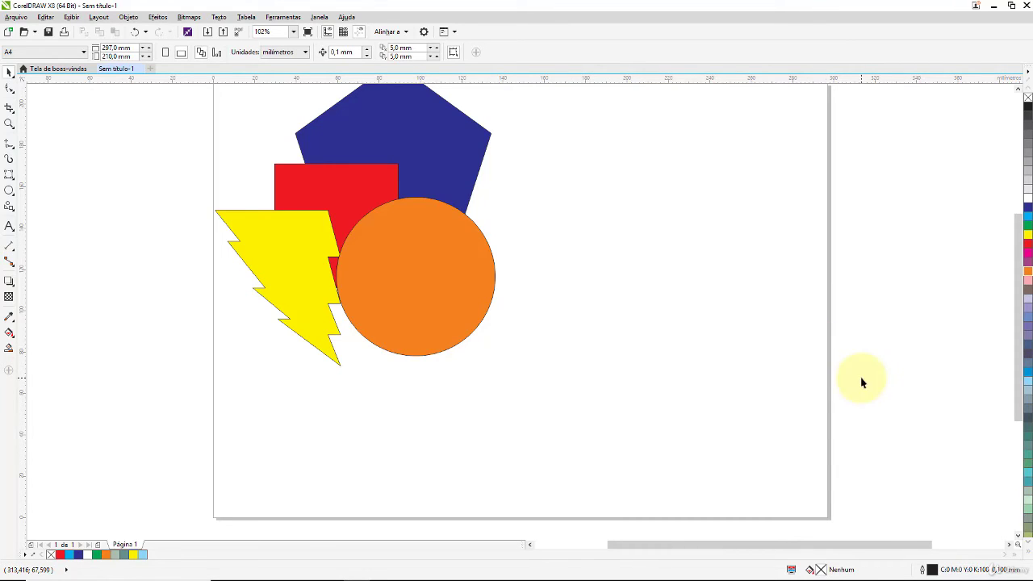
Step: Bring the blue pentagon to the front of the layer, then send it to the back of the layer
scroll(1015, 282, "up", 2)
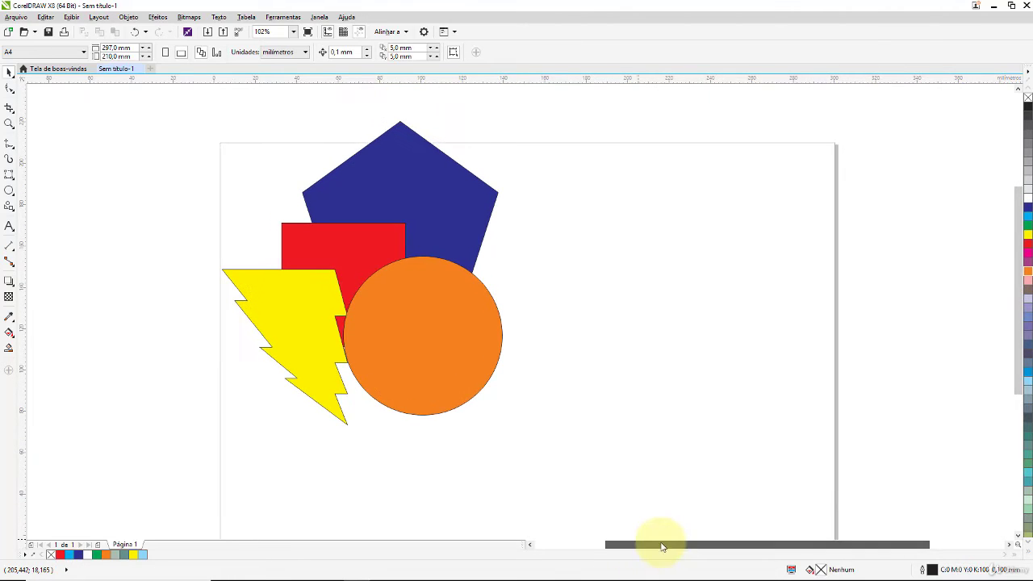
left_click_drag(662, 544, 652, 544)
left_click(412, 143)
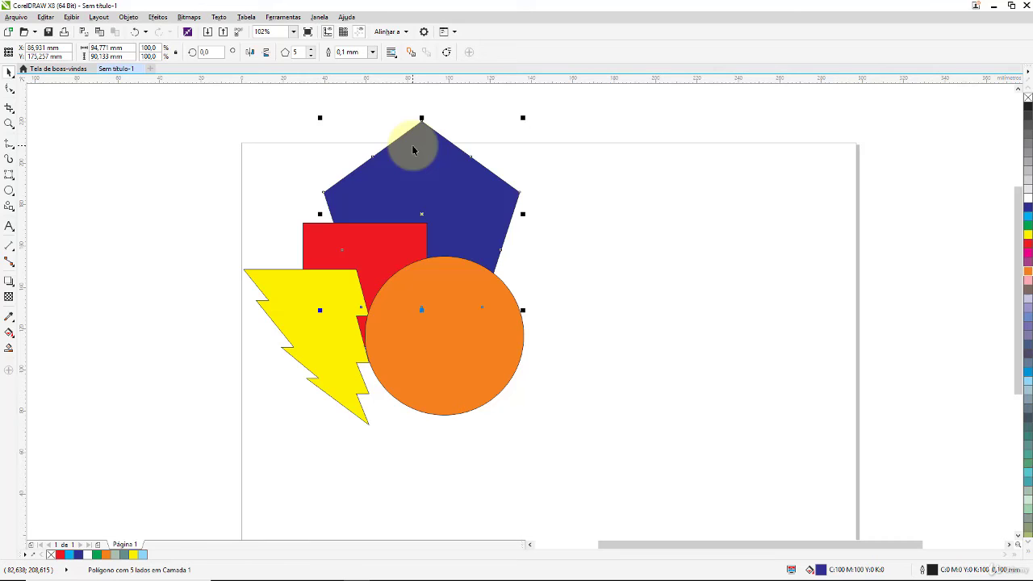
key("shift+Page_Up")
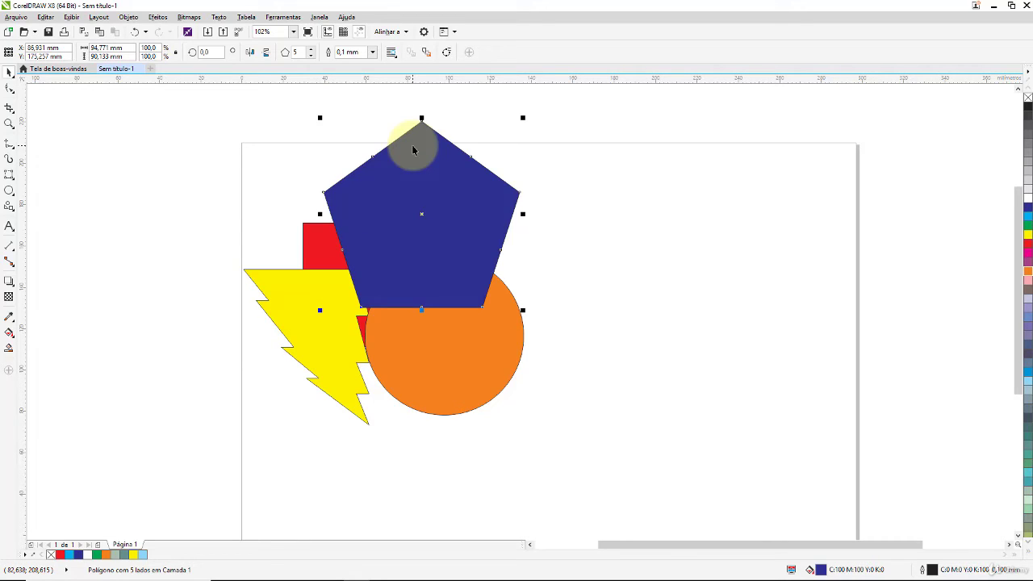
key("shift+Page_Down")
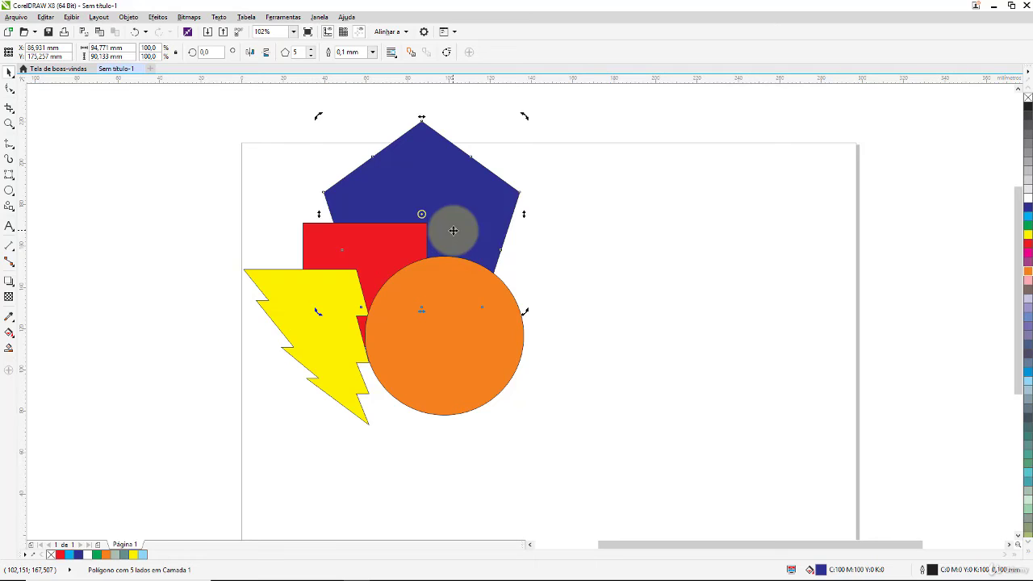
Step: Bring the blue pentagon to the front of the page with the page-level ordering command
right_click(453, 231)
mouse_move(463, 407)
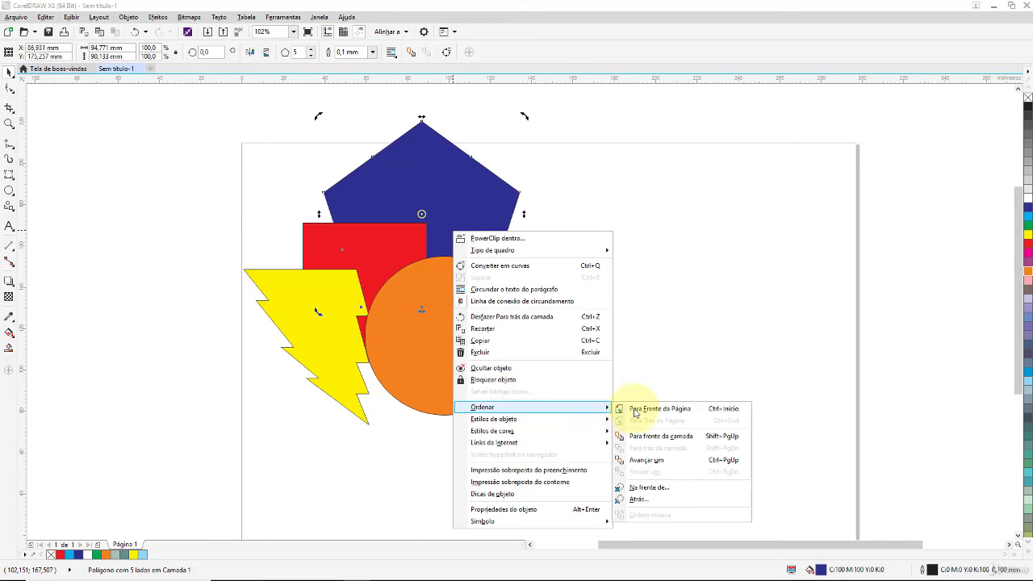
left_click(680, 413)
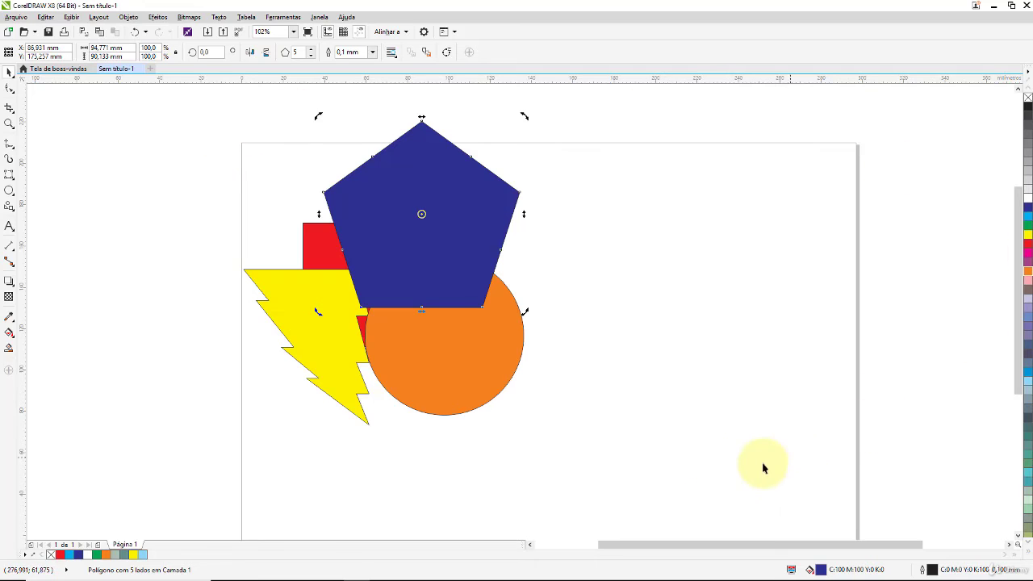
Step: Send the blue pentagon to the back of the page and clear the selection
left_click(448, 184)
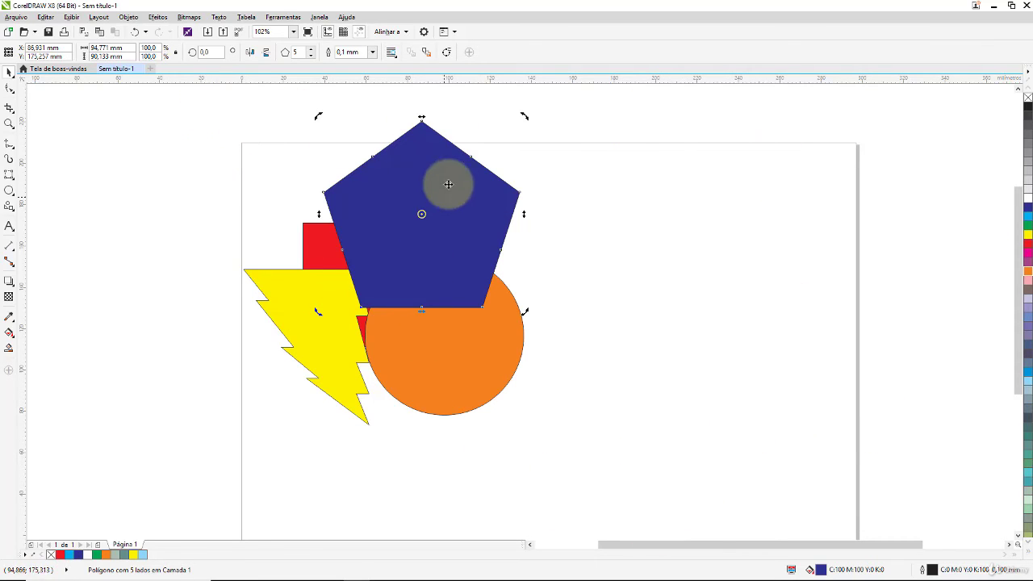
right_click(449, 252)
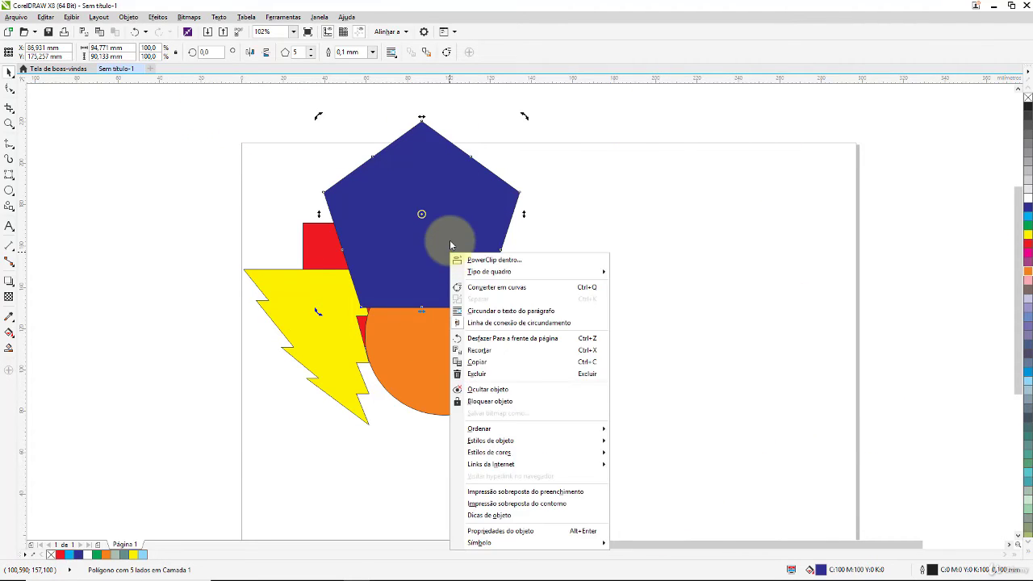
mouse_move(532, 429)
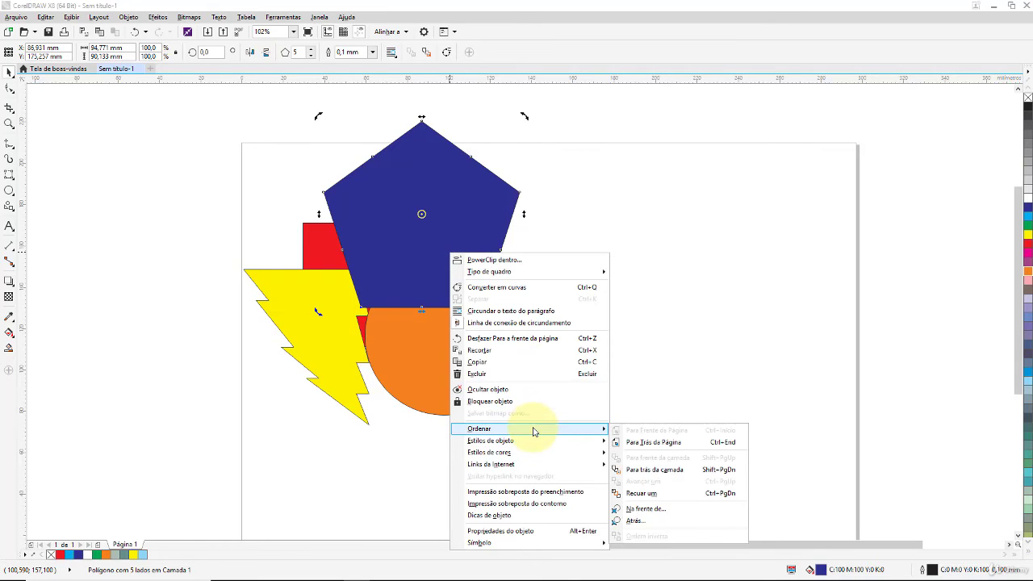
left_click(663, 444)
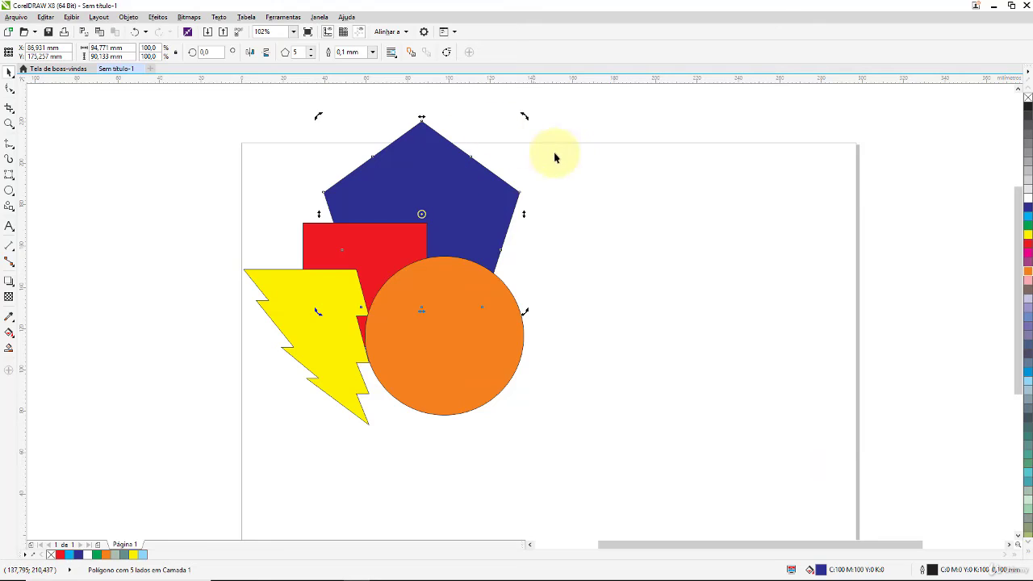
left_click(715, 170)
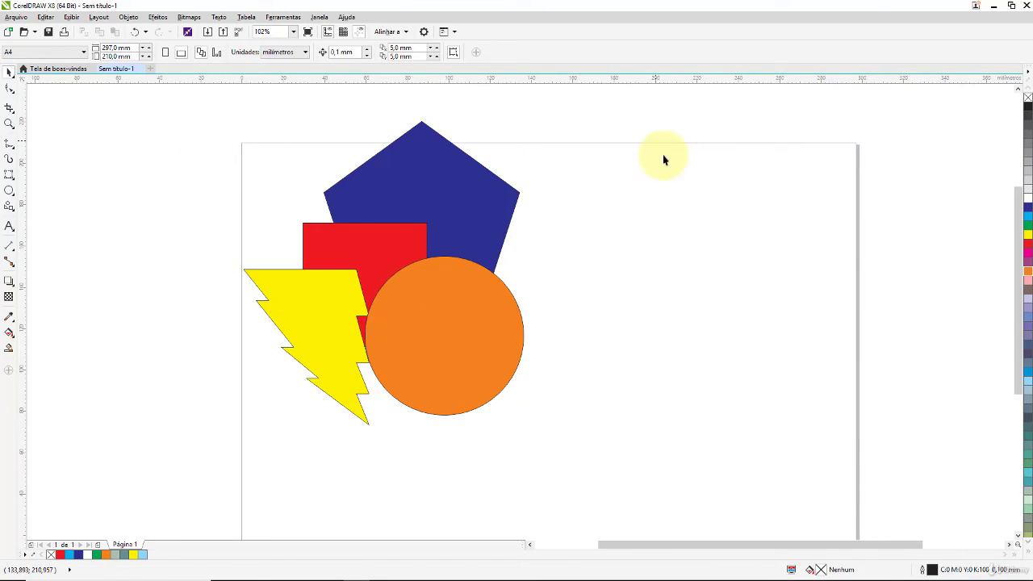
left_click(461, 189)
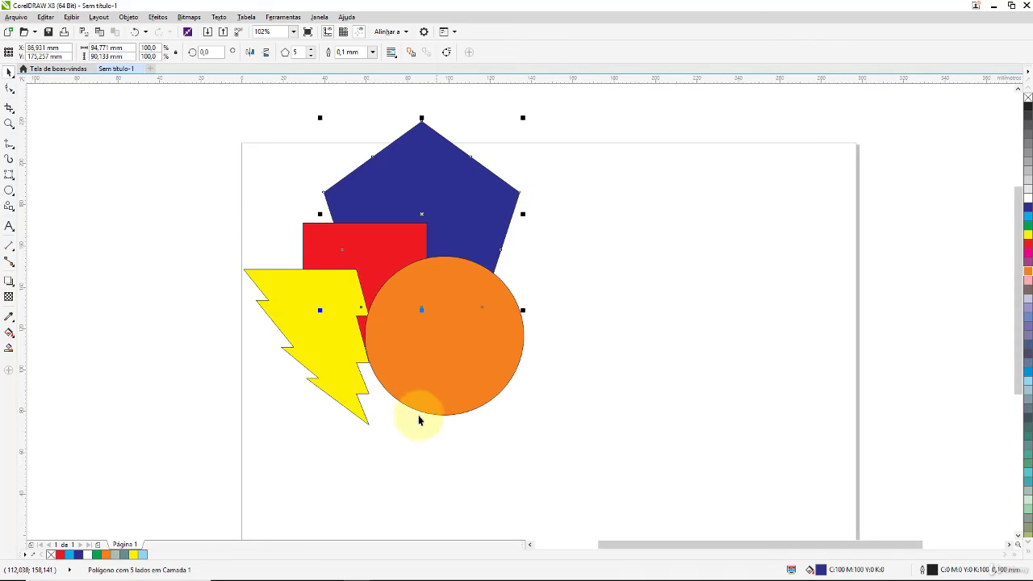
right_click(447, 376)
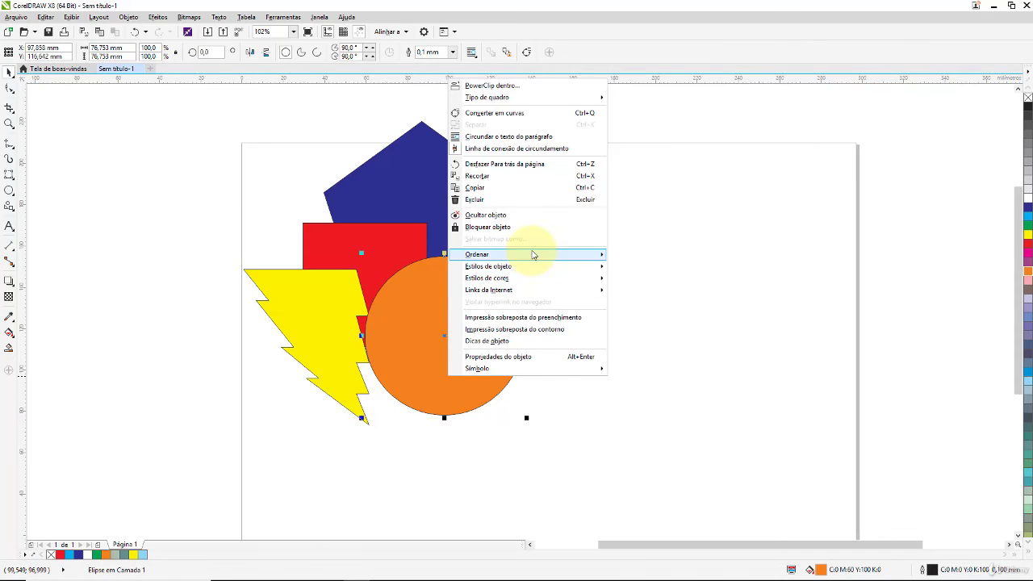
mouse_move(531, 252)
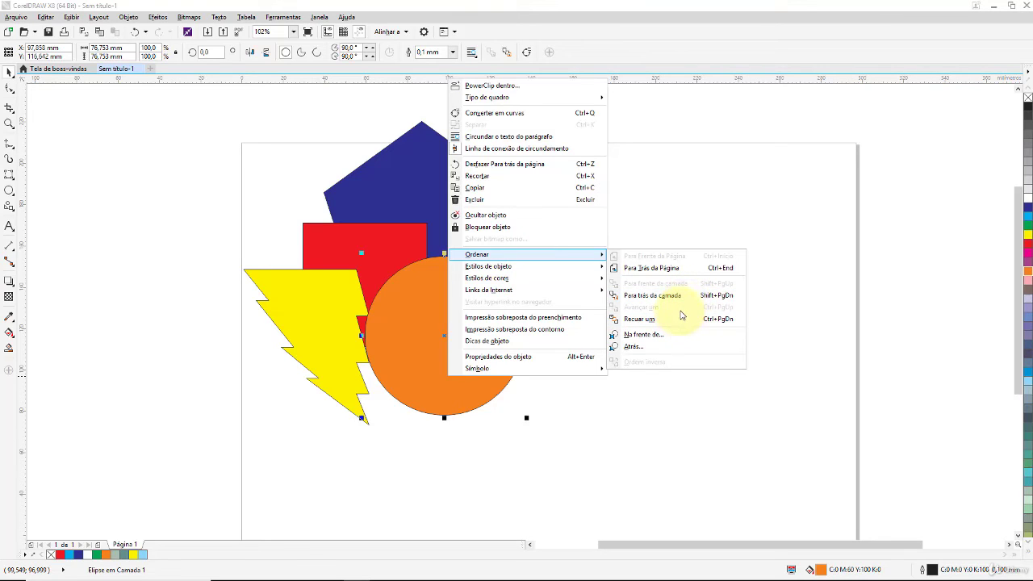
left_click(639, 334)
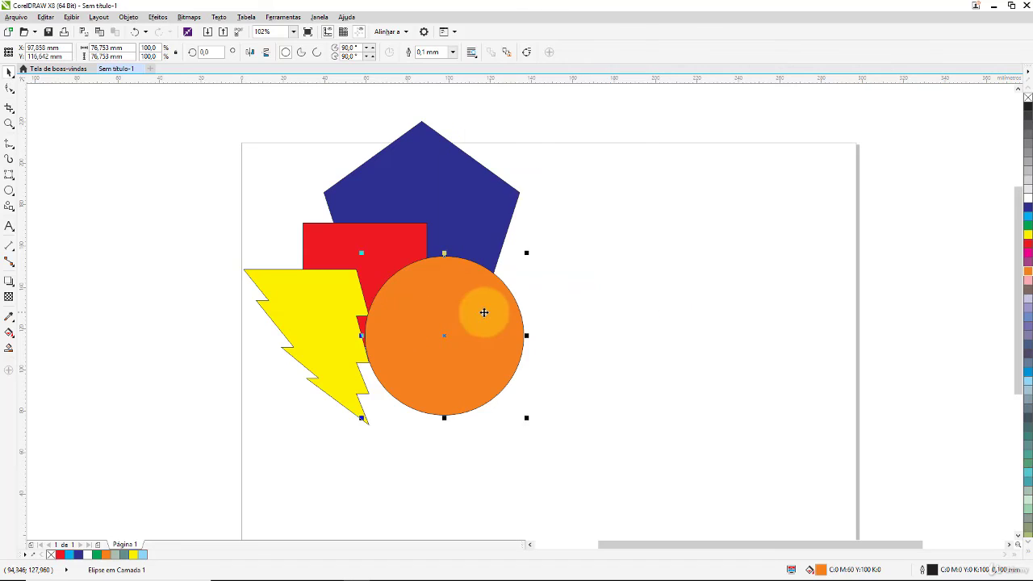
Step: Place the orange circle directly behind the red square, using the ordering command that takes a reference object
right_click(484, 312)
mouse_move(555, 193)
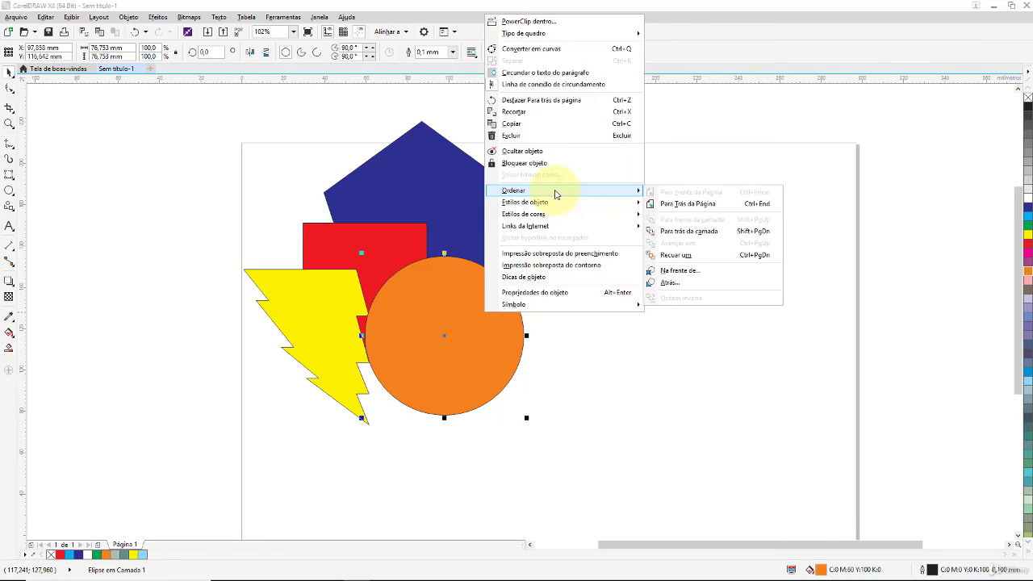
left_click(692, 282)
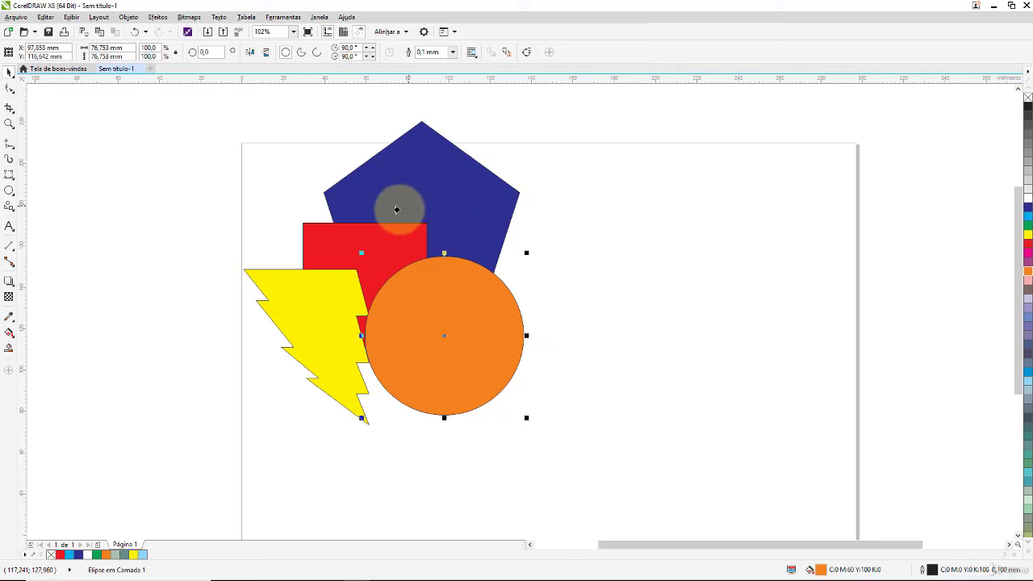
left_click(309, 237)
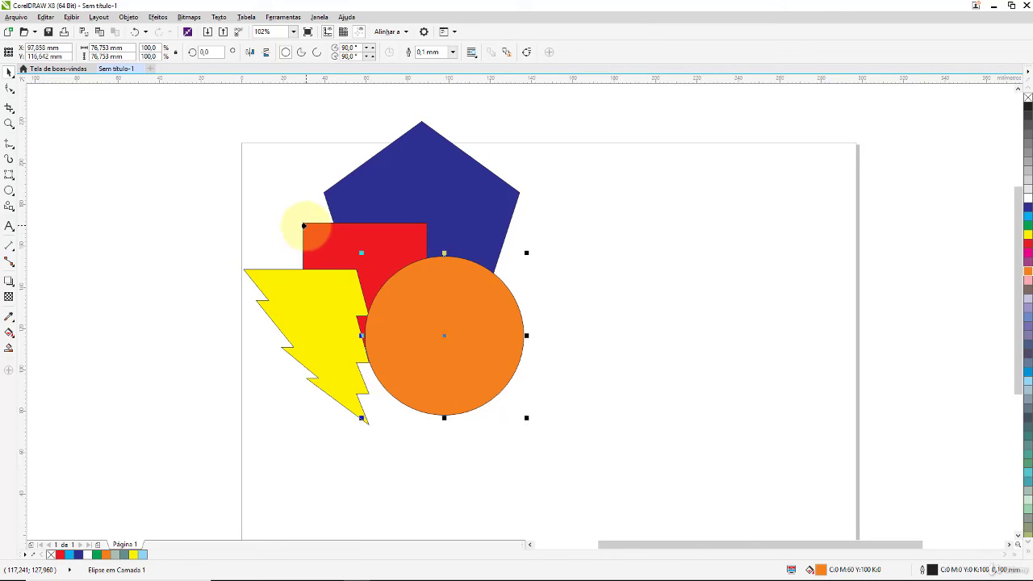
key("ctrl+Page_Down")
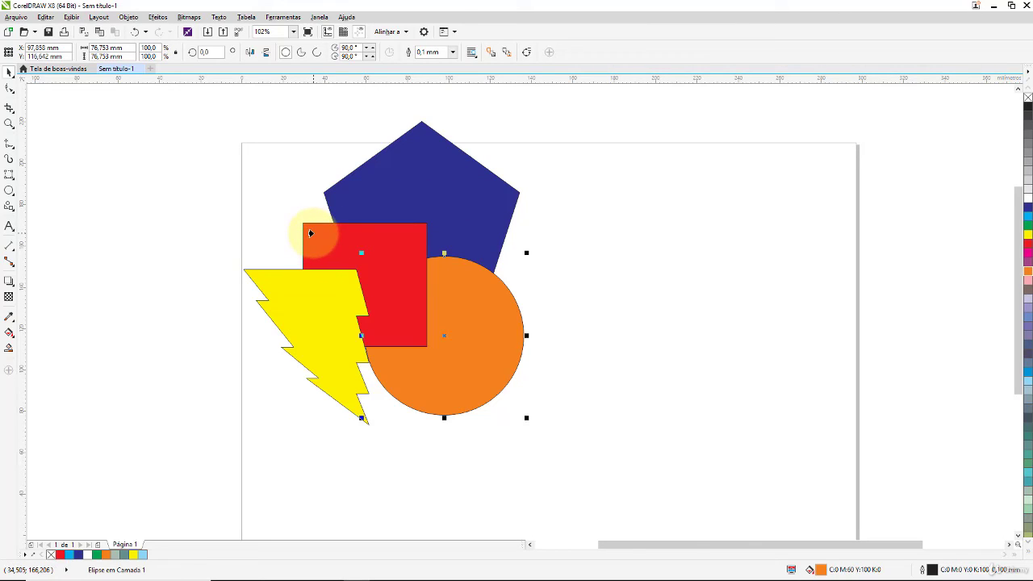
Step: Place the orange circle directly behind the yellow lightning bolt, and move the bolt sideways so that it overlaps the circle
right_click(476, 311)
mouse_move(522, 192)
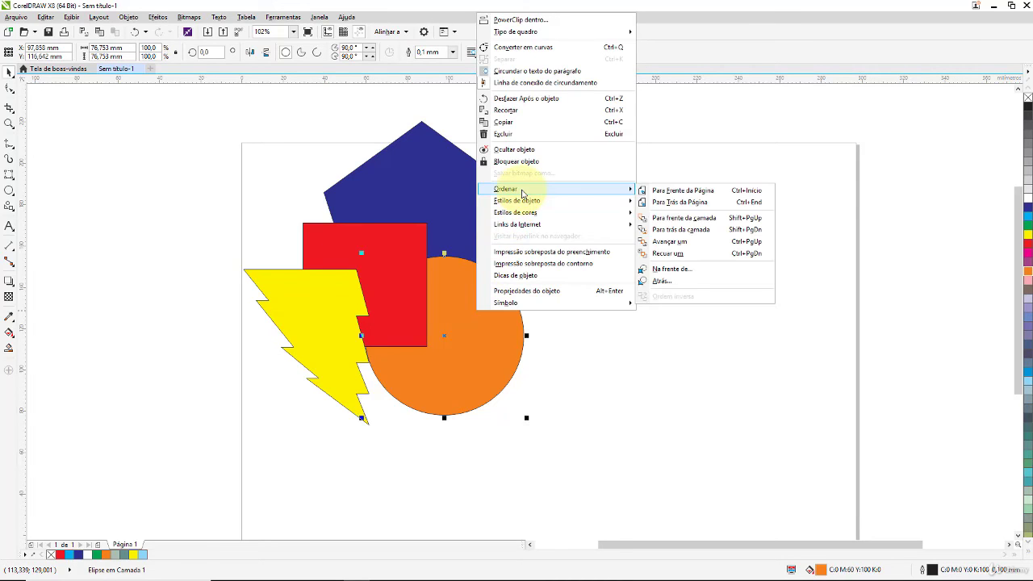
left_click(660, 280)
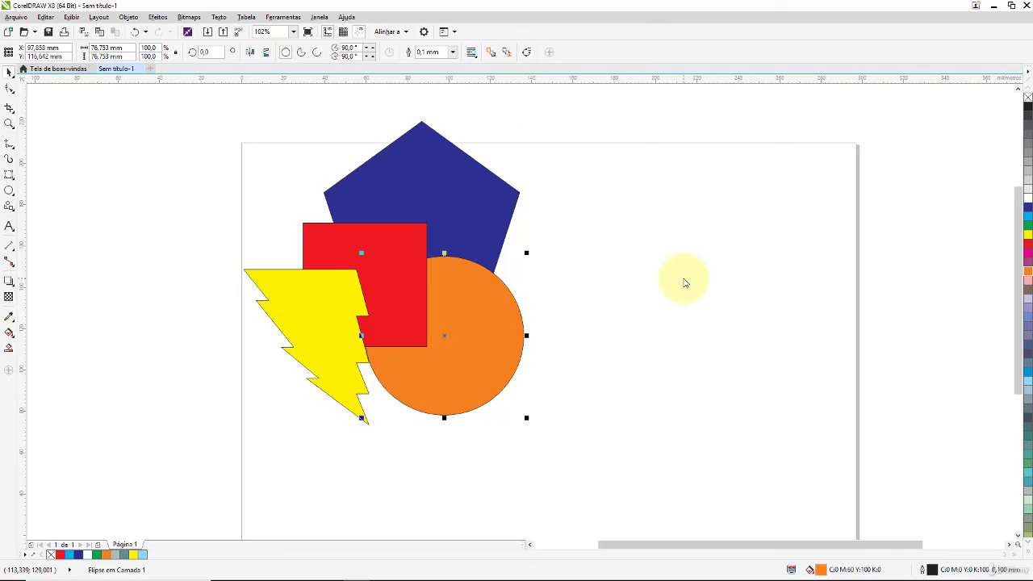
left_click(286, 302)
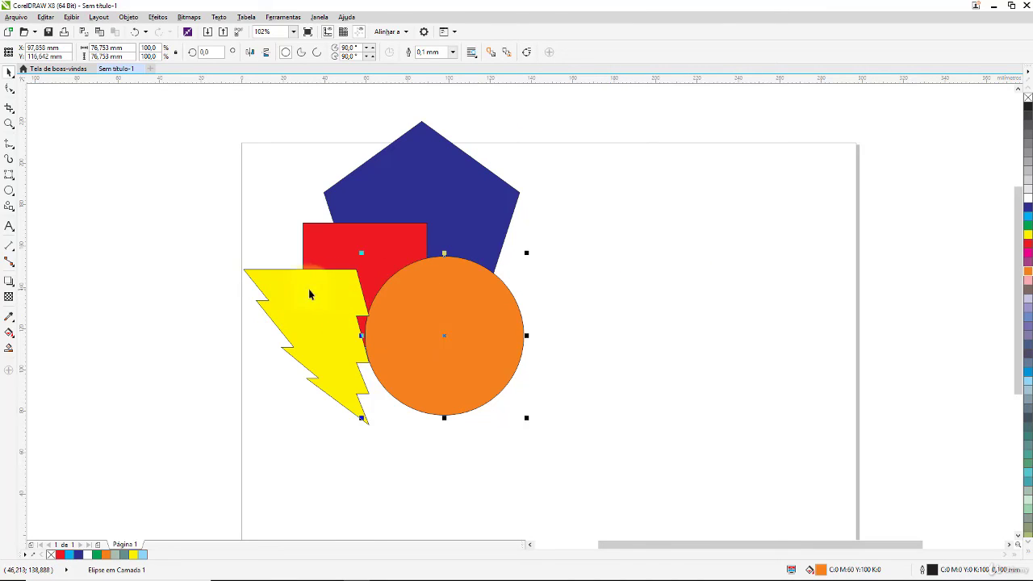
left_click(173, 184)
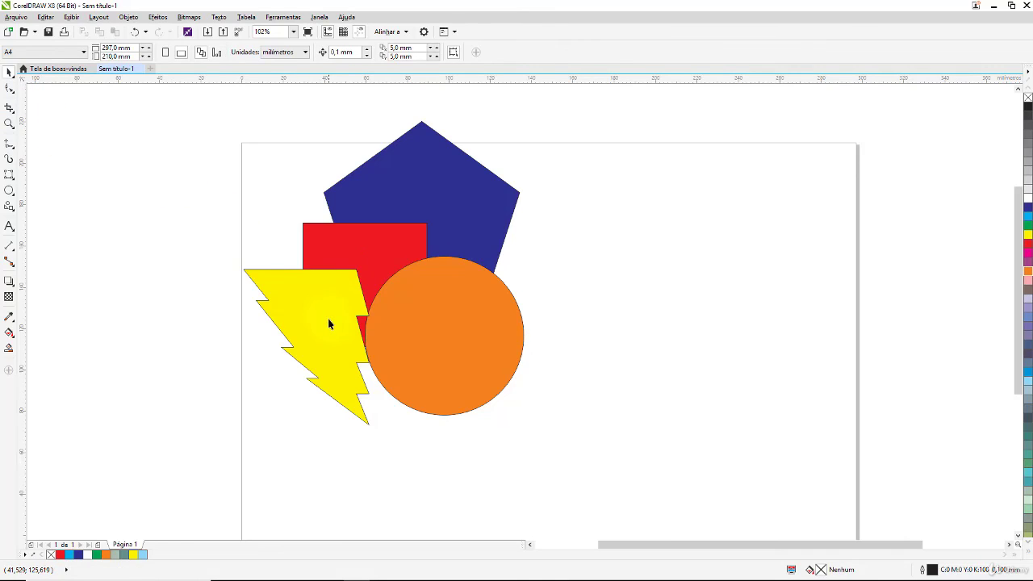
left_click_drag(329, 323, 383, 312)
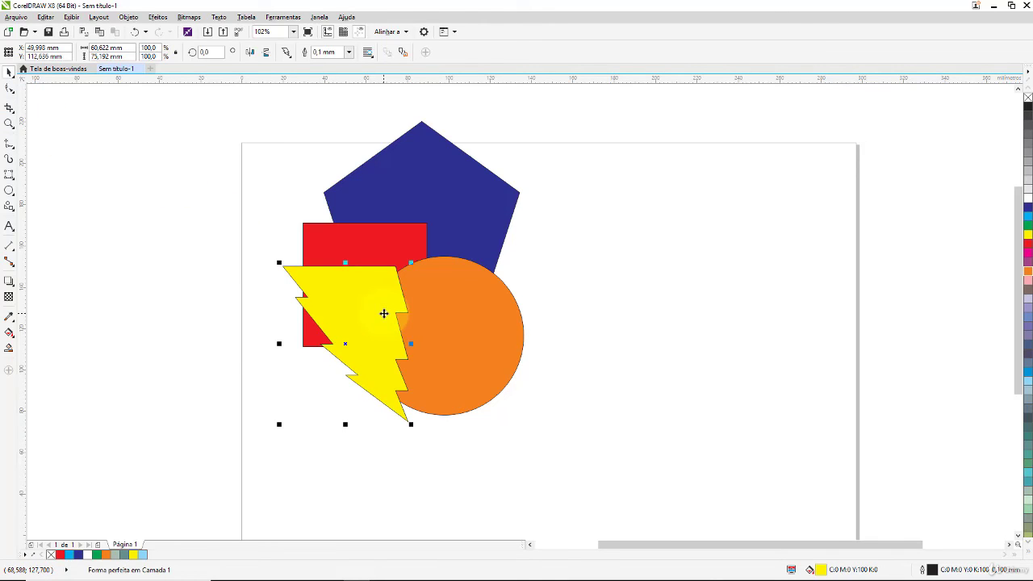
Step: Place the orange circle directly in front of the blue pentagon, using the pentagon as the reference object
right_click(453, 312)
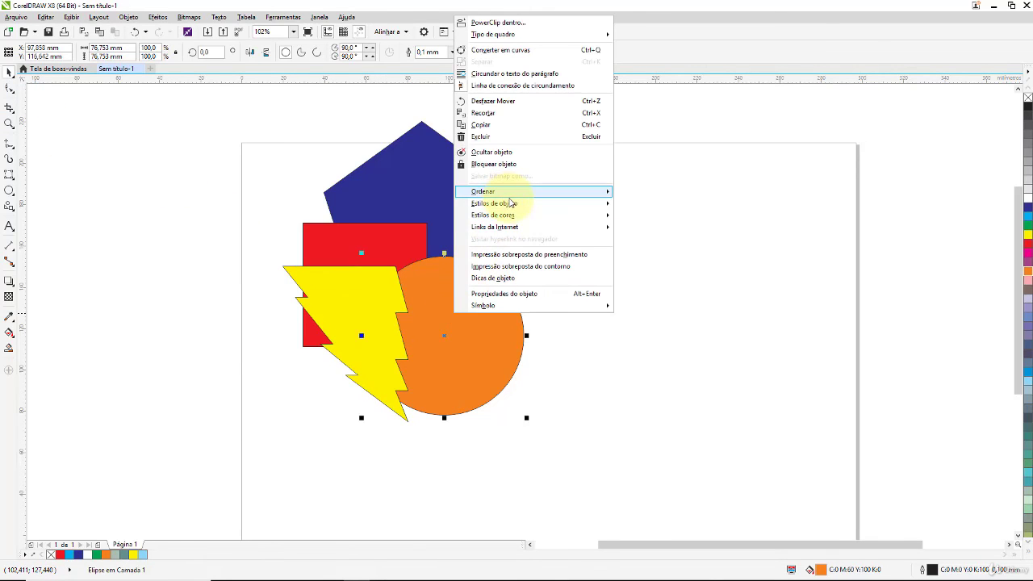
mouse_move(520, 194)
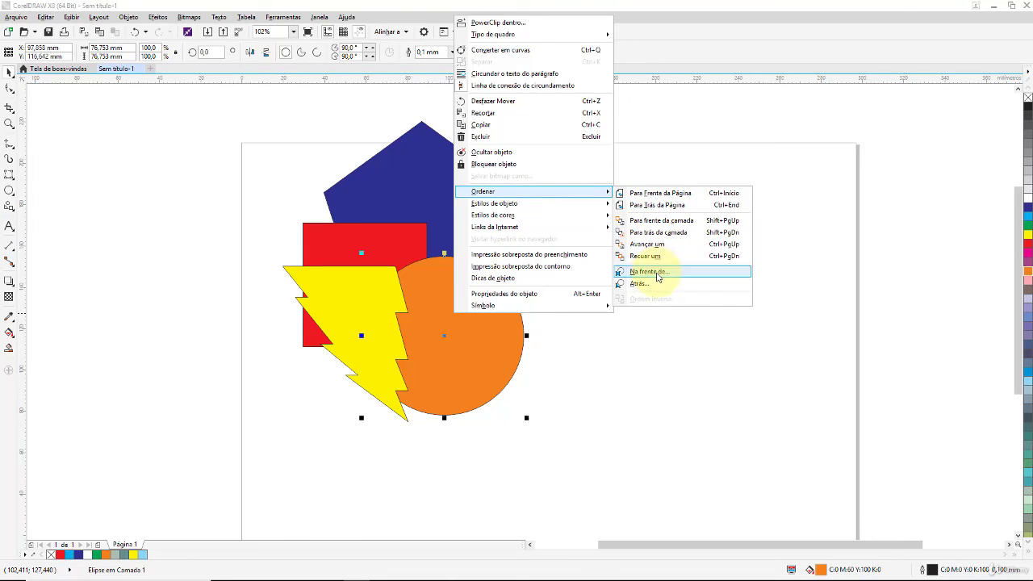
left_click(655, 274)
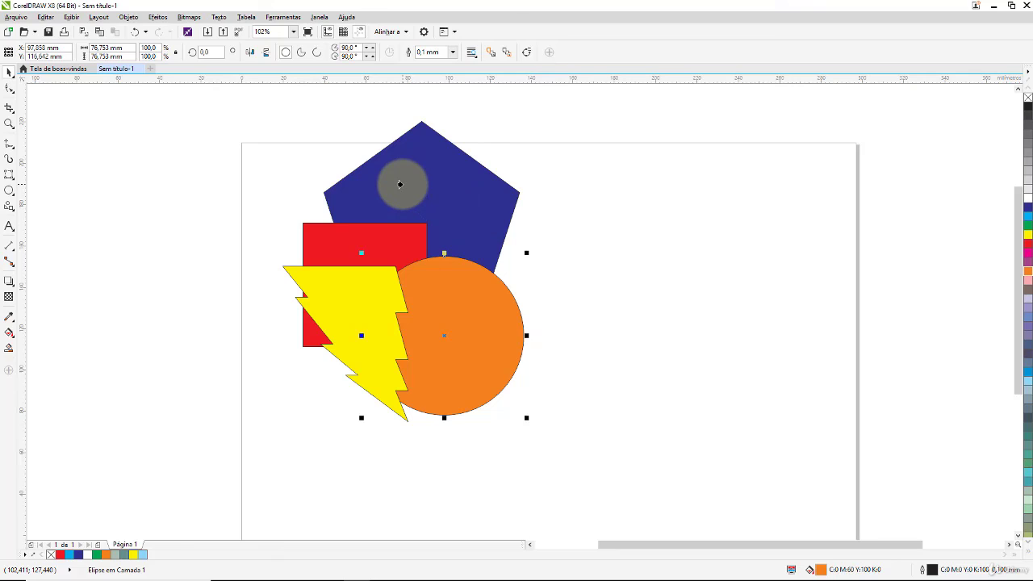
left_click(400, 184)
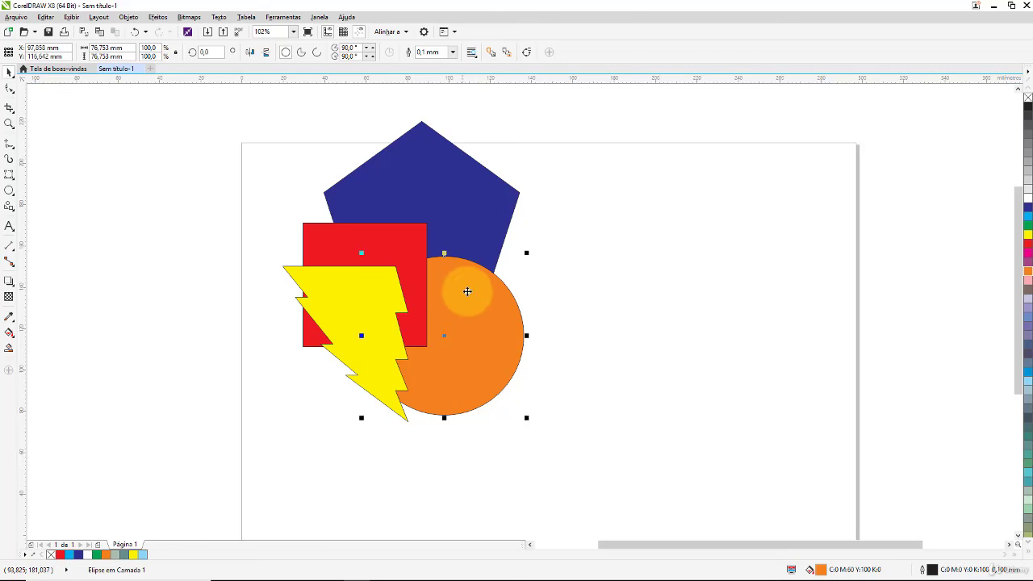
Step: Place the orange circle directly behind the blue pentagon, using the pentagon as the reference object
right_click(470, 305)
mouse_move(546, 176)
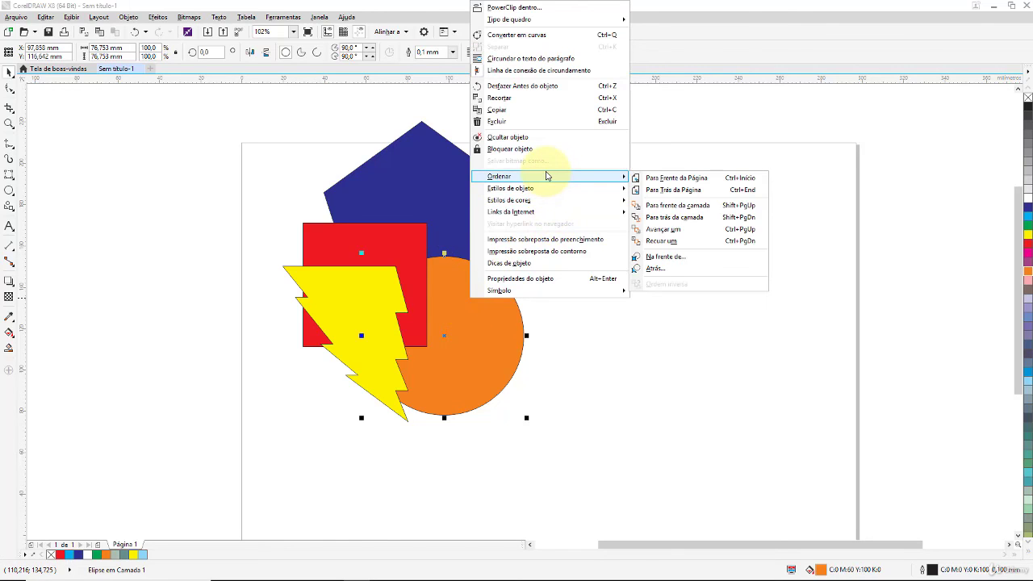
left_click(677, 268)
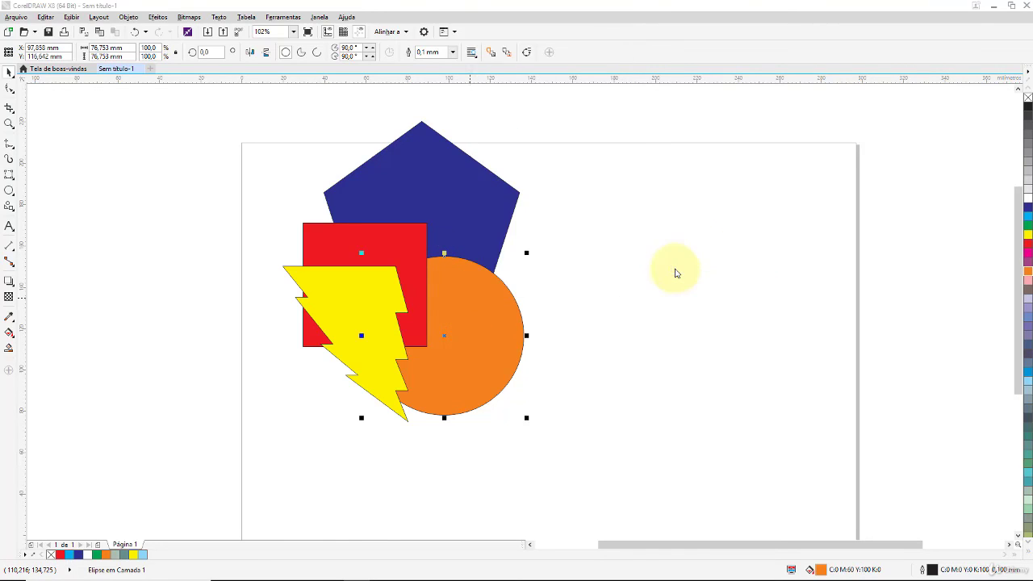
left_click(432, 186)
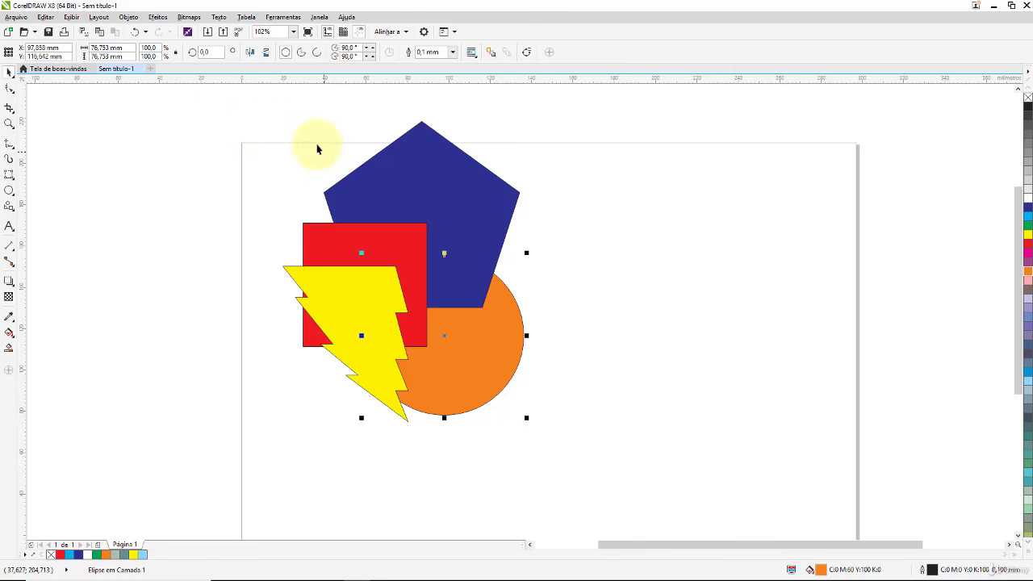
Step: Select all four overlapping shapes together
left_click(505, 224)
left_click(371, 235)
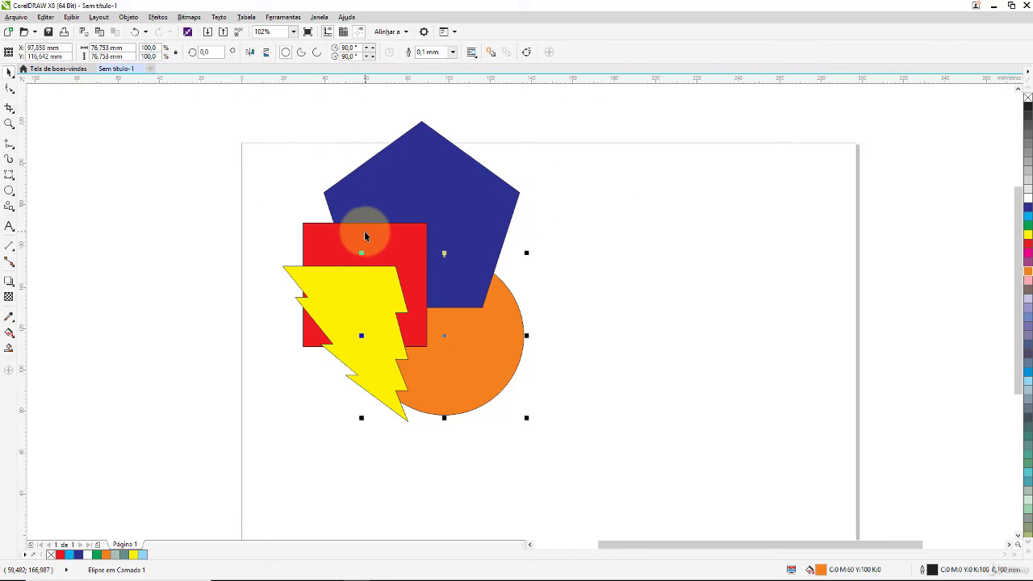
left_click_drag(244, 94, 713, 480)
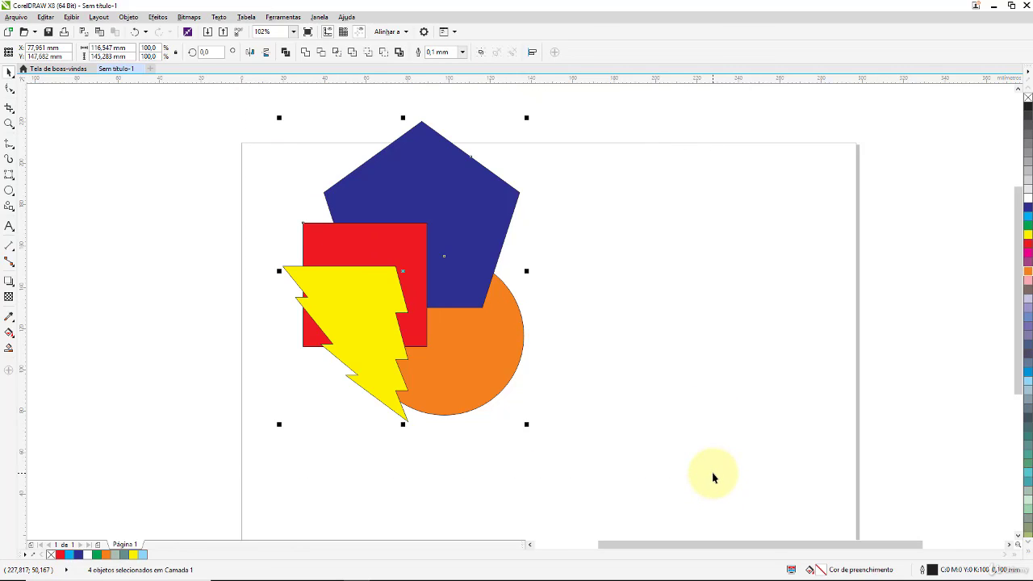